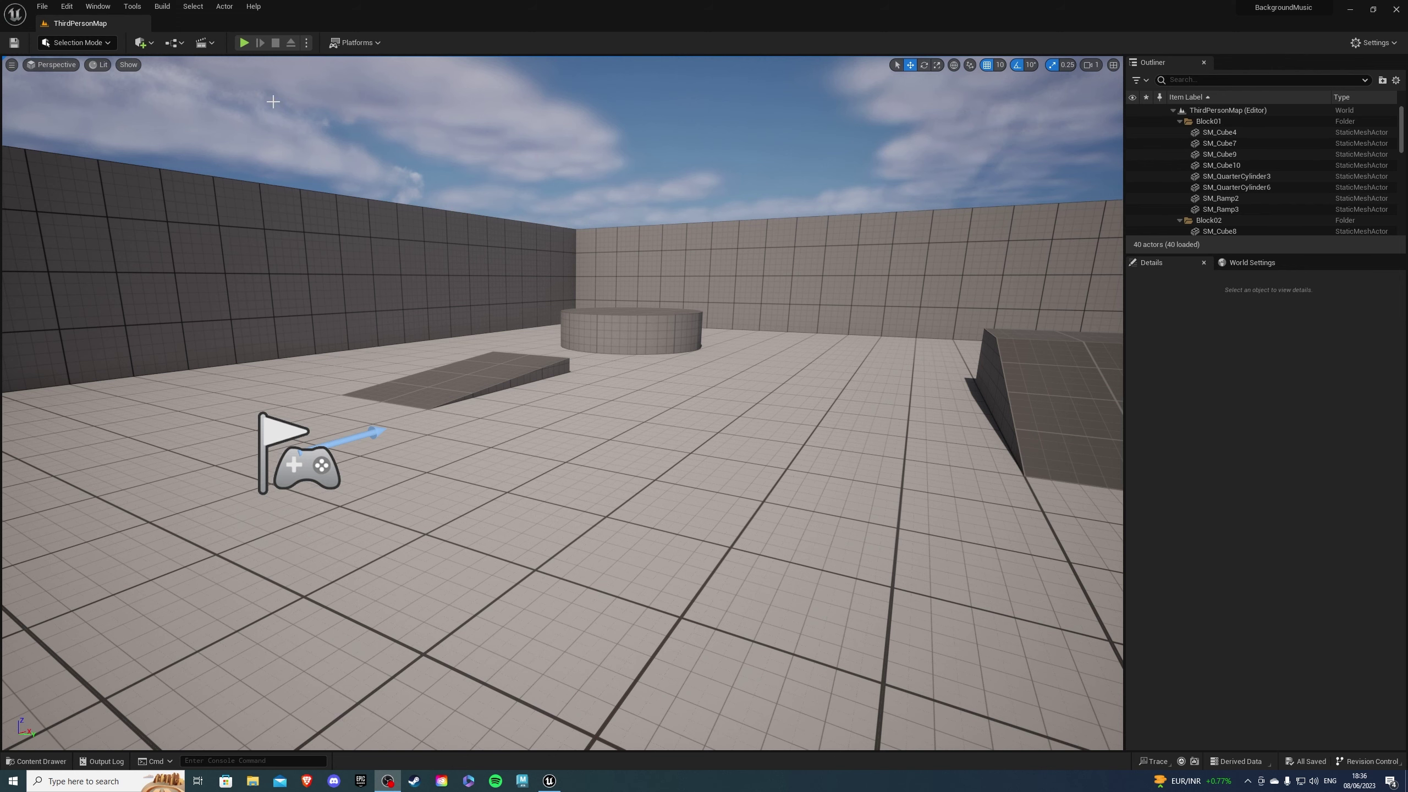
Play the level, running the character forward and jumping onto the round platform
{"action": "left_click", "coordinate": [248, 45]}
{"action": "key", "text": "w"}
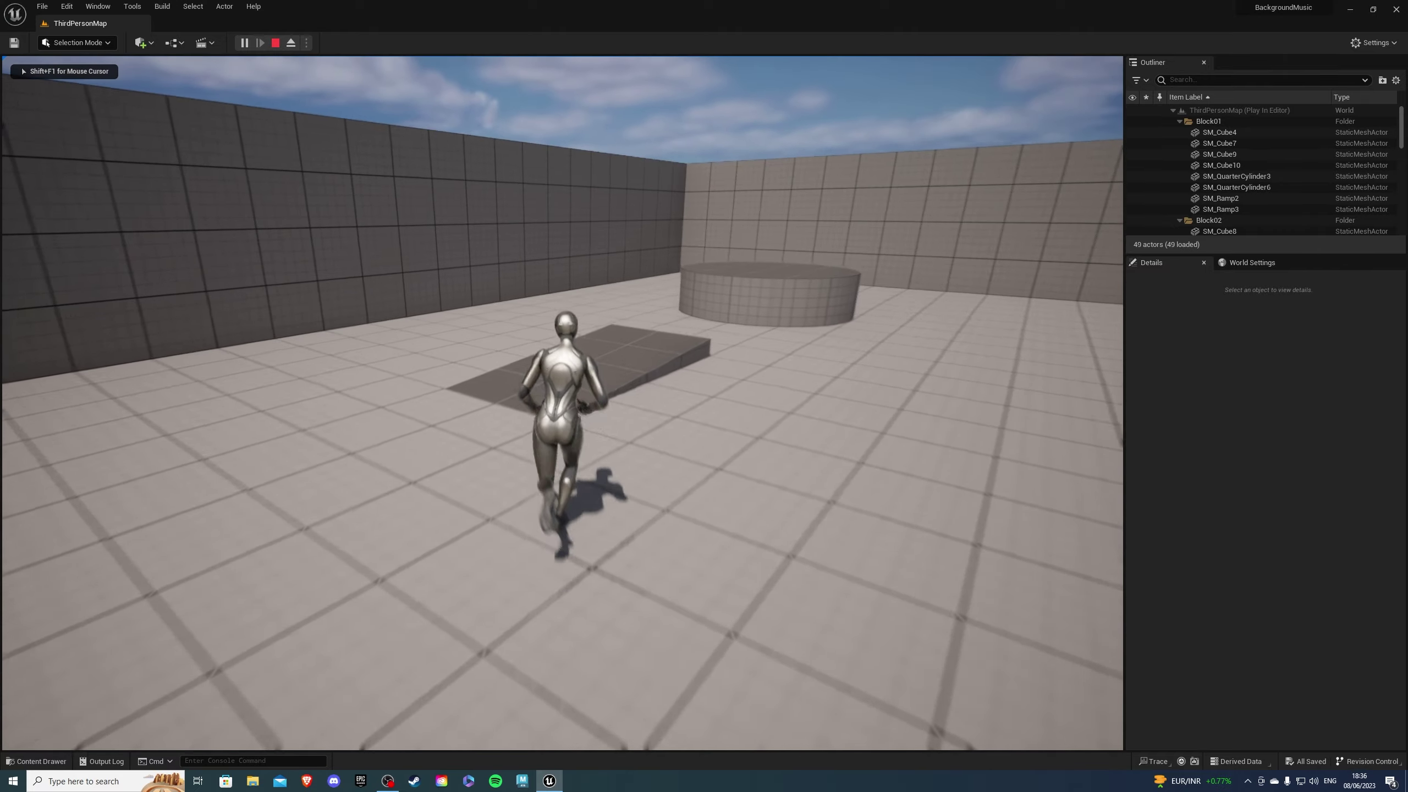
{"action": "key", "text": "space"}
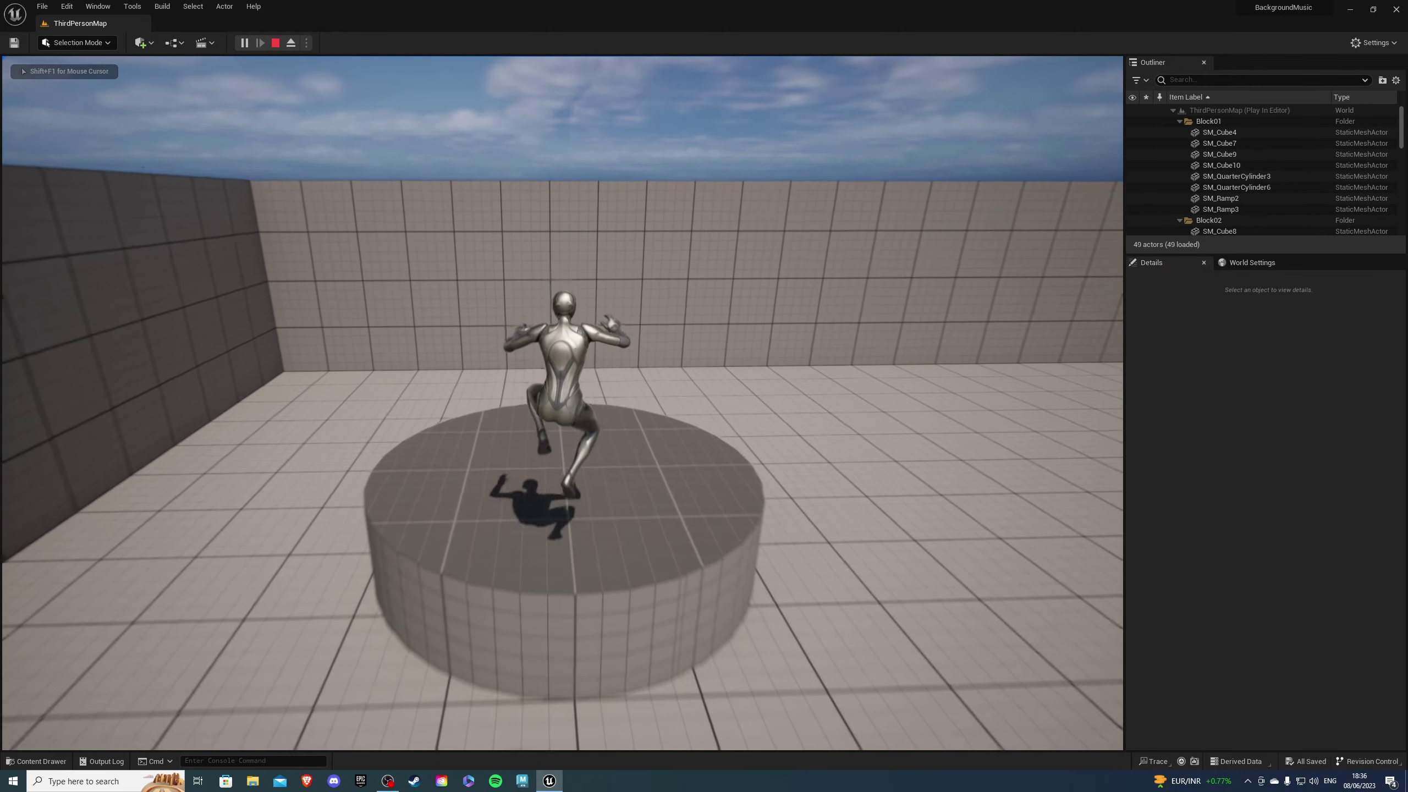
{"action": "key", "text": "s"}
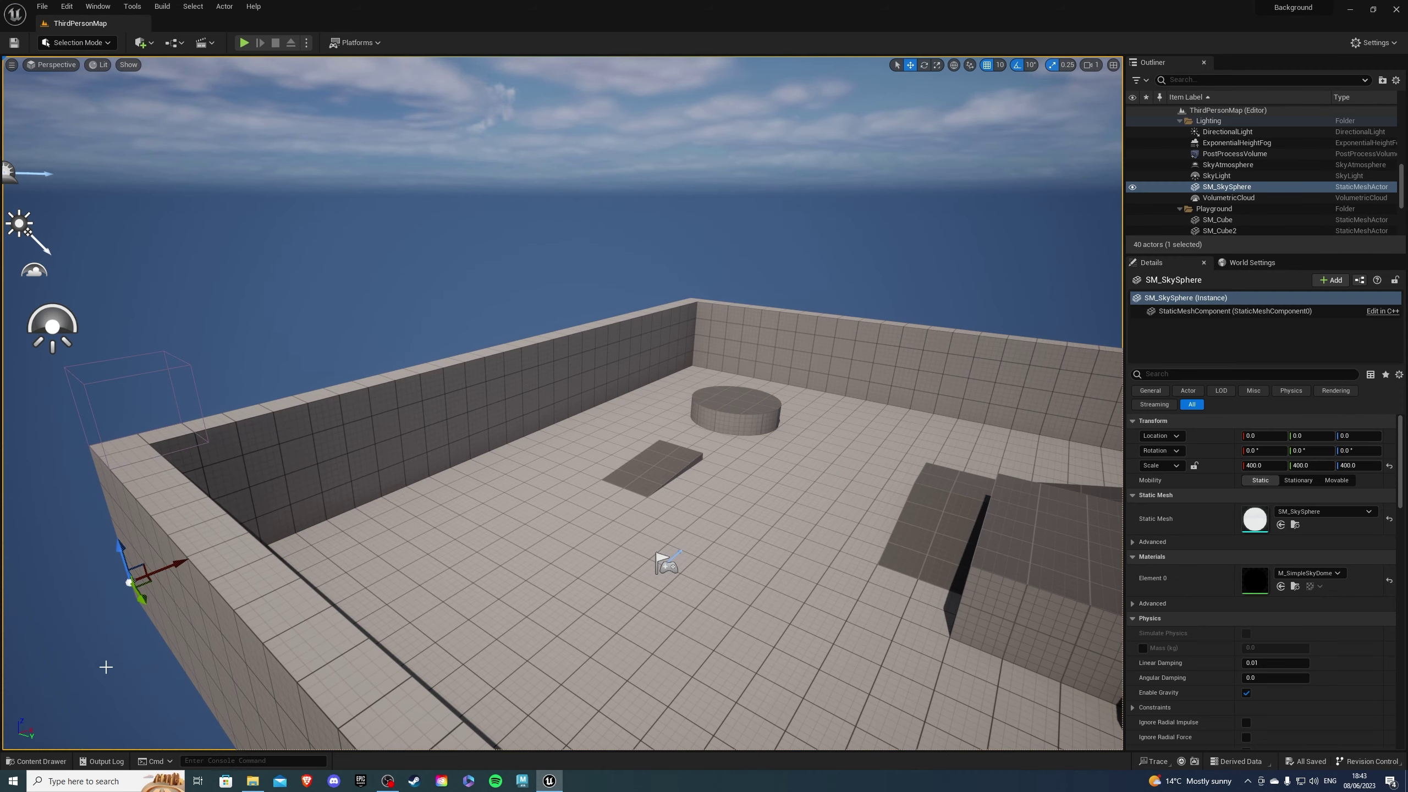
Drag the Wintersong file from the Desktop into the Content folder
{"action": "left_click", "coordinate": [41, 760]}
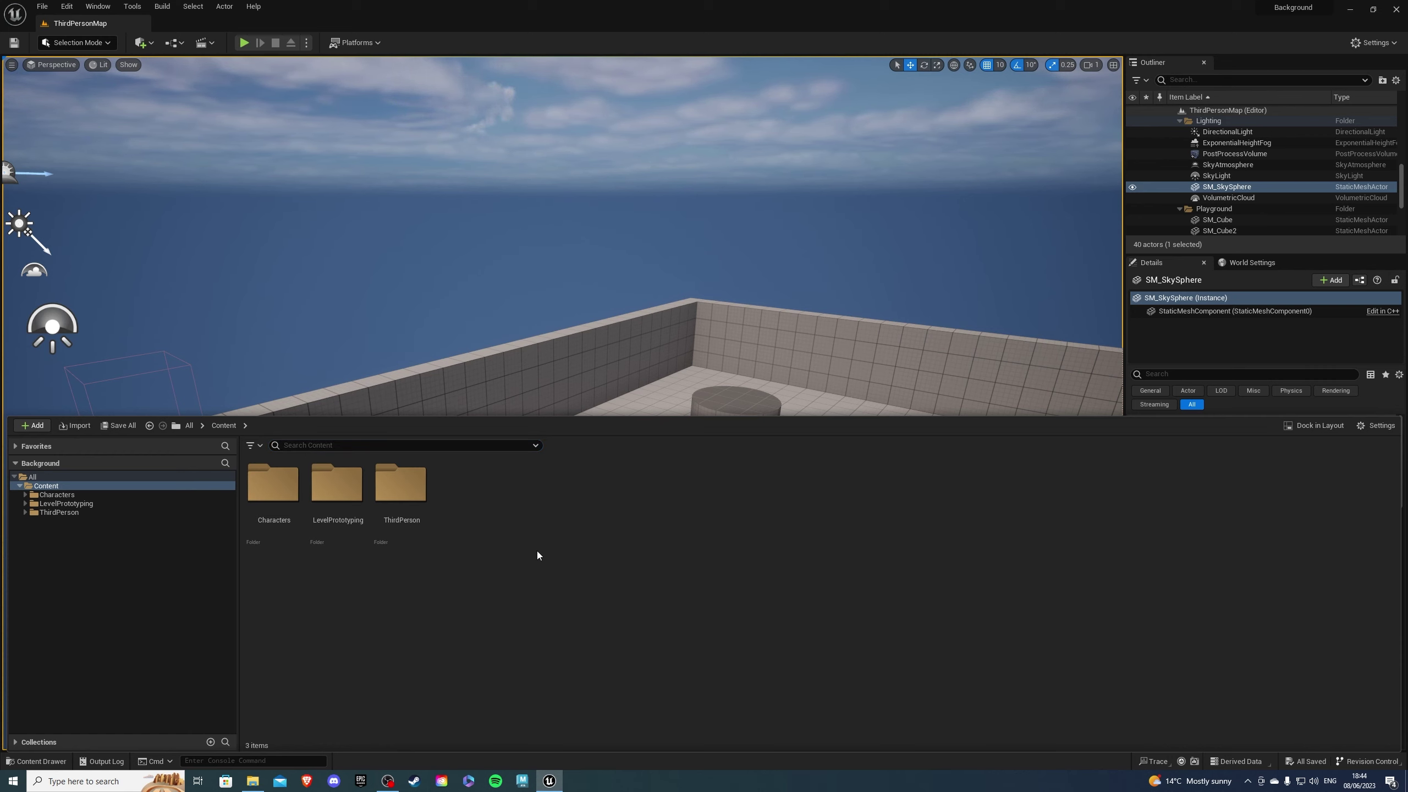
{"action": "left_click", "coordinate": [253, 781]}
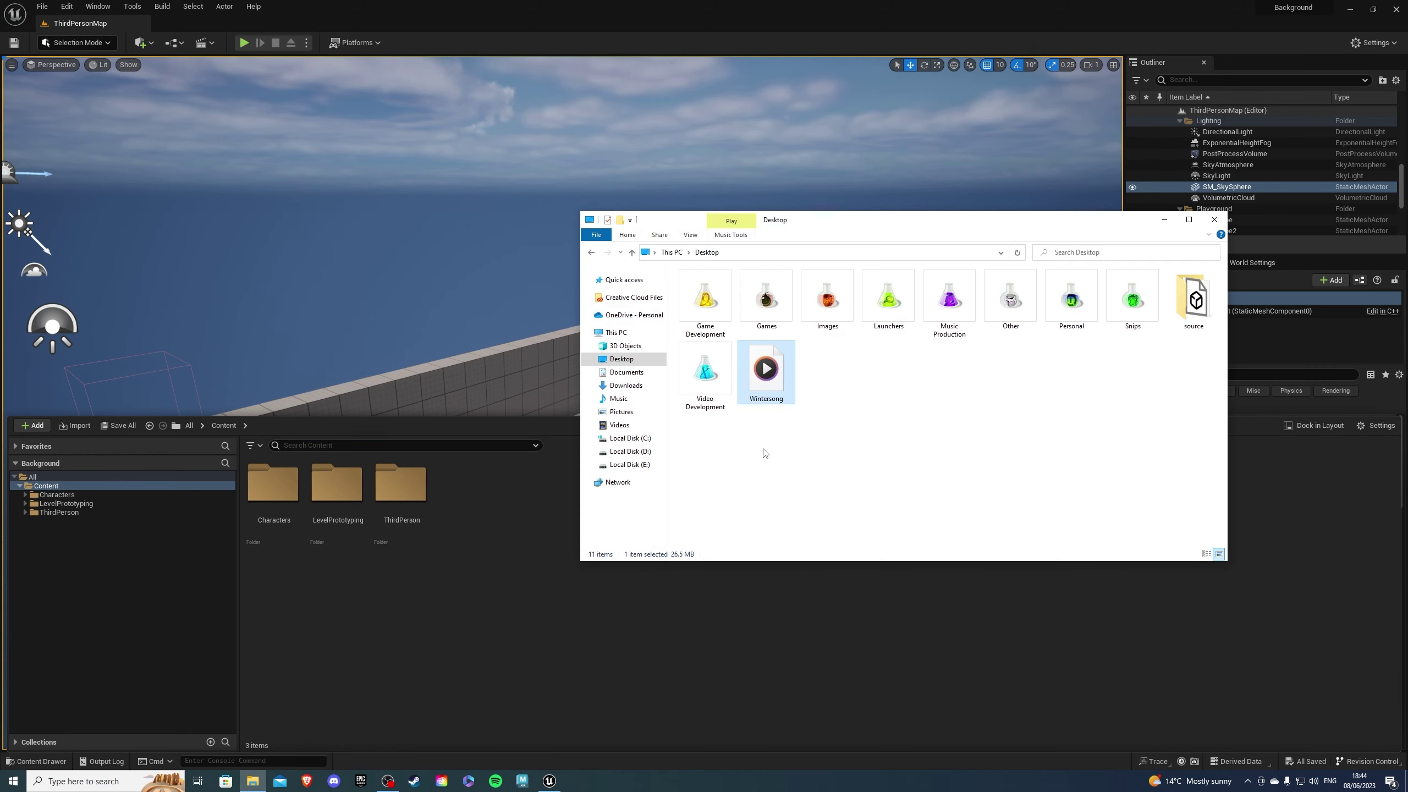
{"action": "mouse_move", "coordinate": [764, 405]}
{"action": "left_mouse_down"}
{"action": "mouse_move", "coordinate": [475, 594]}
{"action": "mouse_move", "coordinate": [665, 564]}
{"action": "left_mouse_up"}
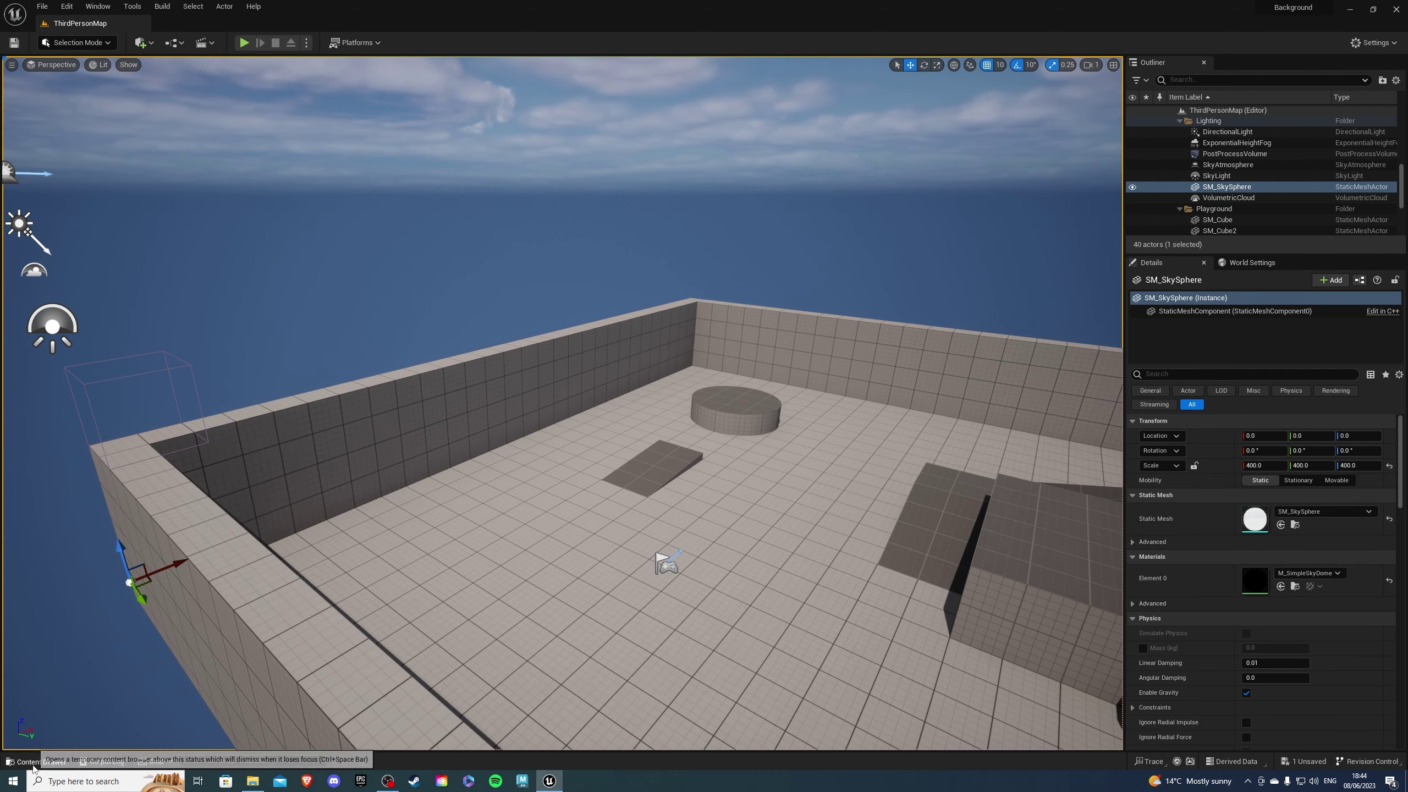
Create an Audio > Sound Cue asset in Content named BackgroundMusic
{"action": "key", "text": "ctrl+space"}
{"action": "right_click", "coordinate": [557, 523]}
{"action": "mouse_move", "coordinate": [580, 330]}
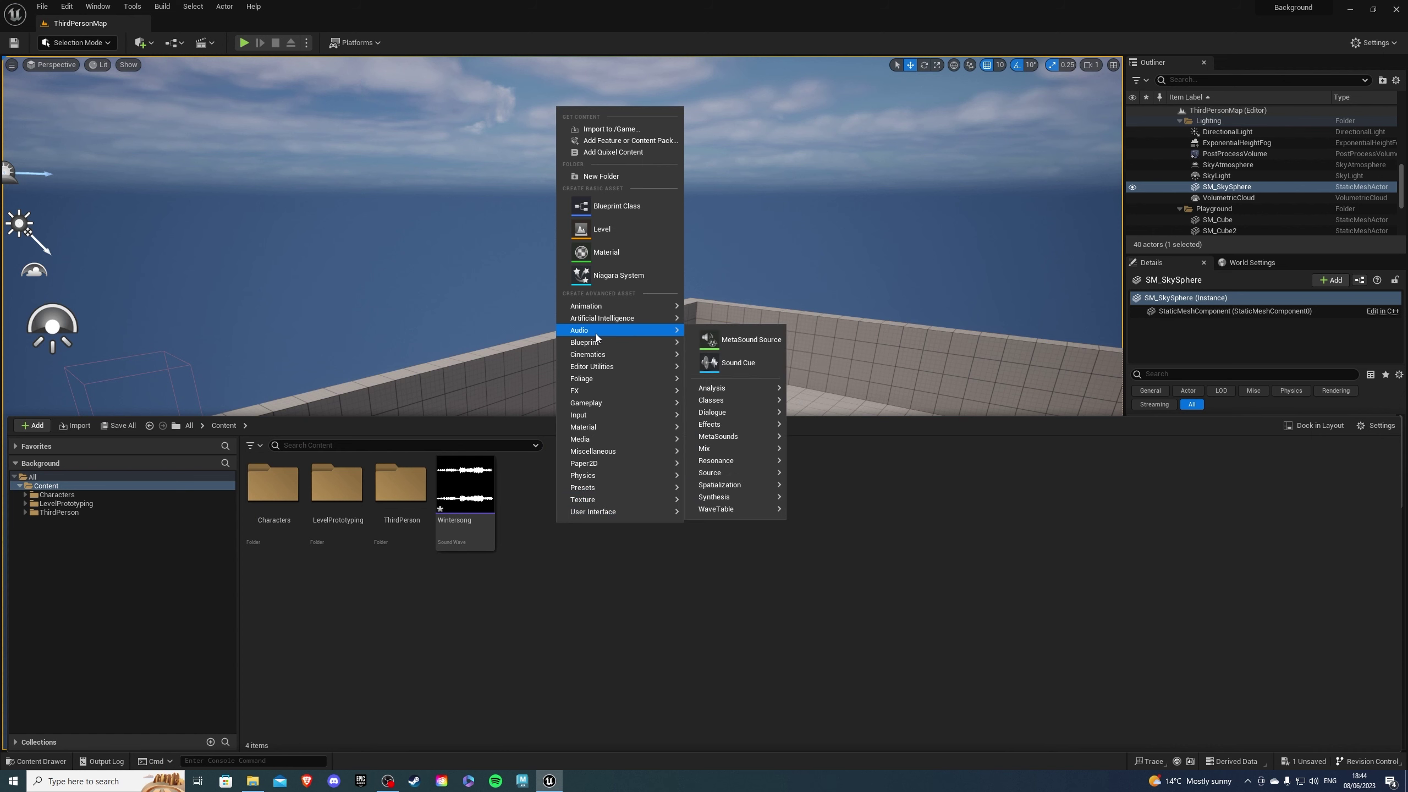
{"action": "left_click", "coordinate": [735, 363]}
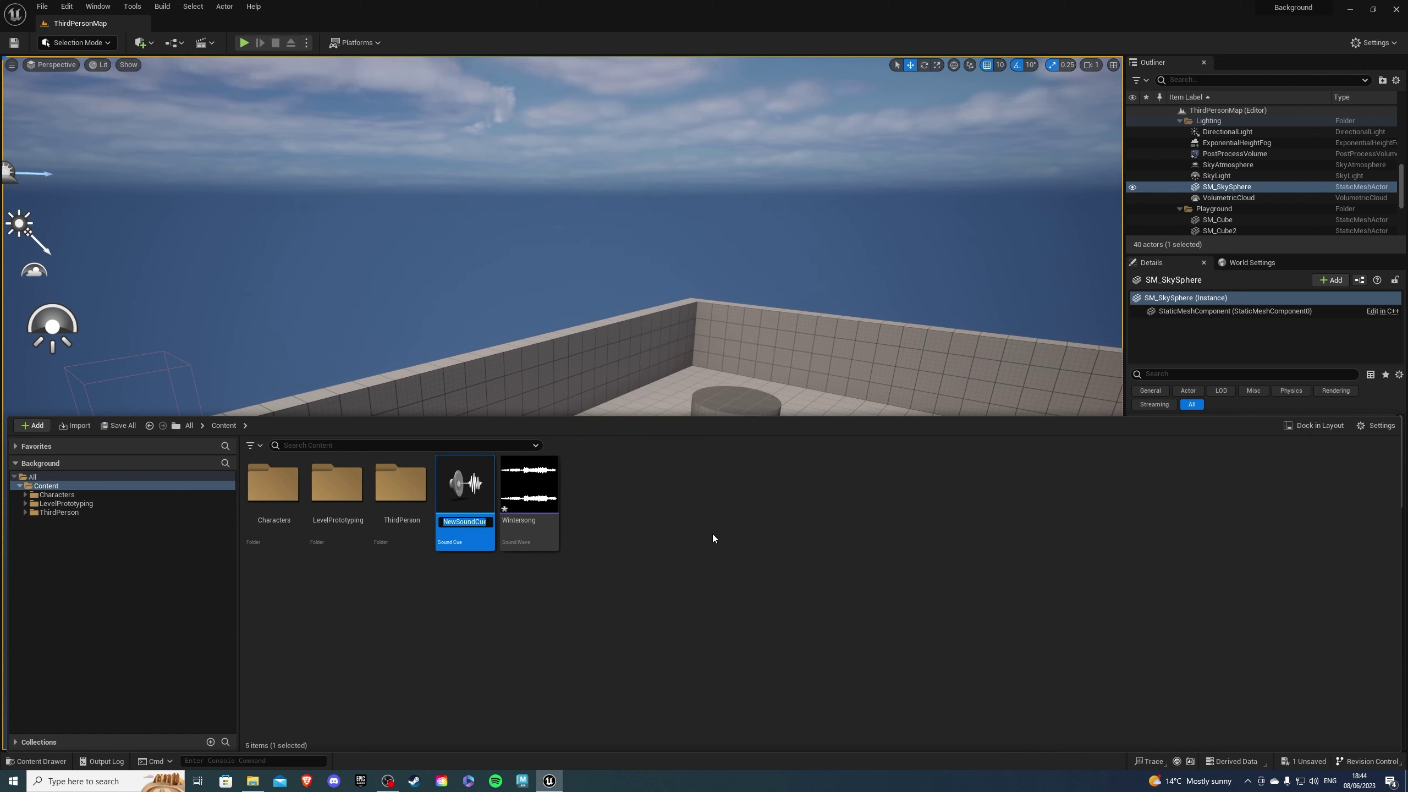
{"action": "type", "text": "Backgro"}
{"action": "type", "text": "undMusic"}
{"action": "key", "text": "Return"}
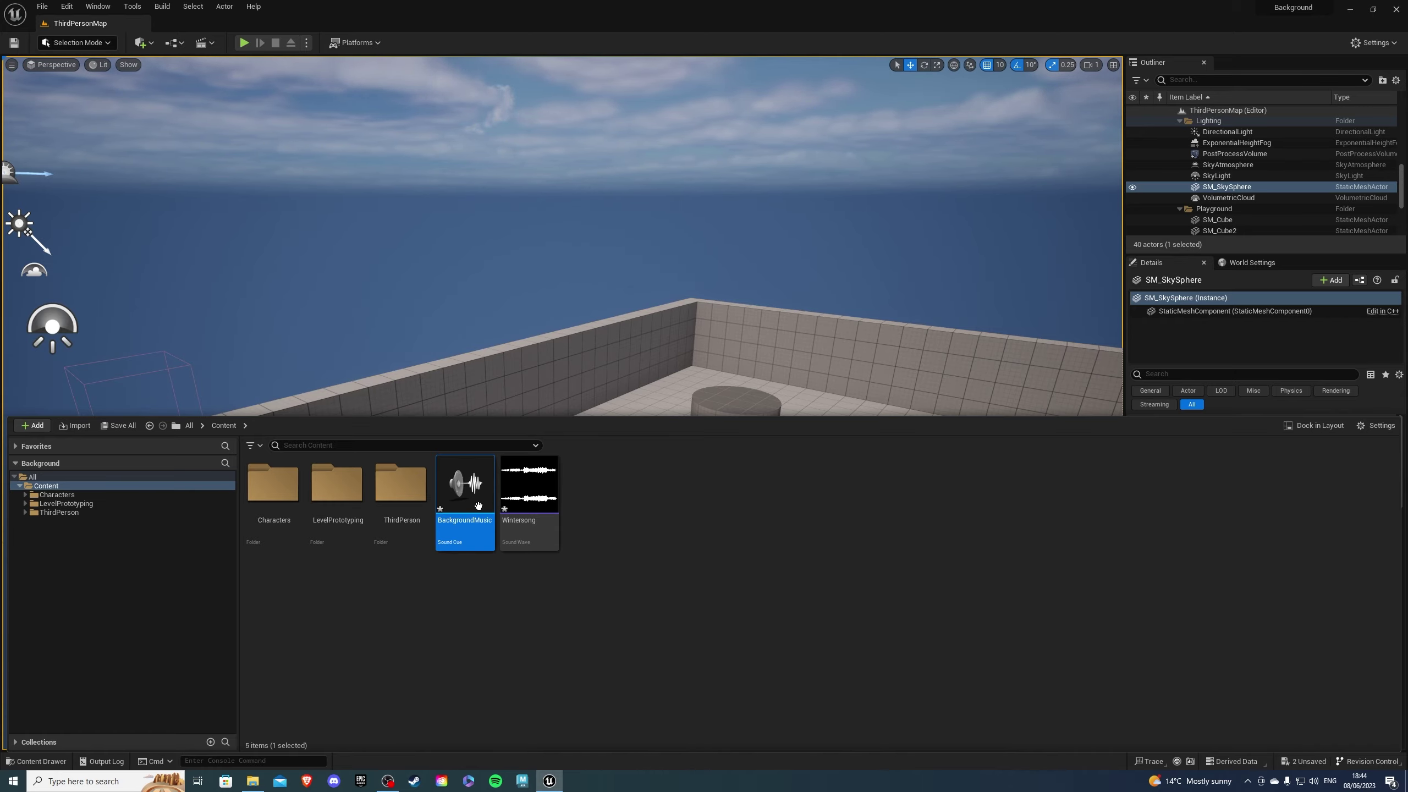
Open BackgroundMusic and wire a Concatenator with extra inputs into Output
{"action": "double_click", "coordinate": [475, 504]}
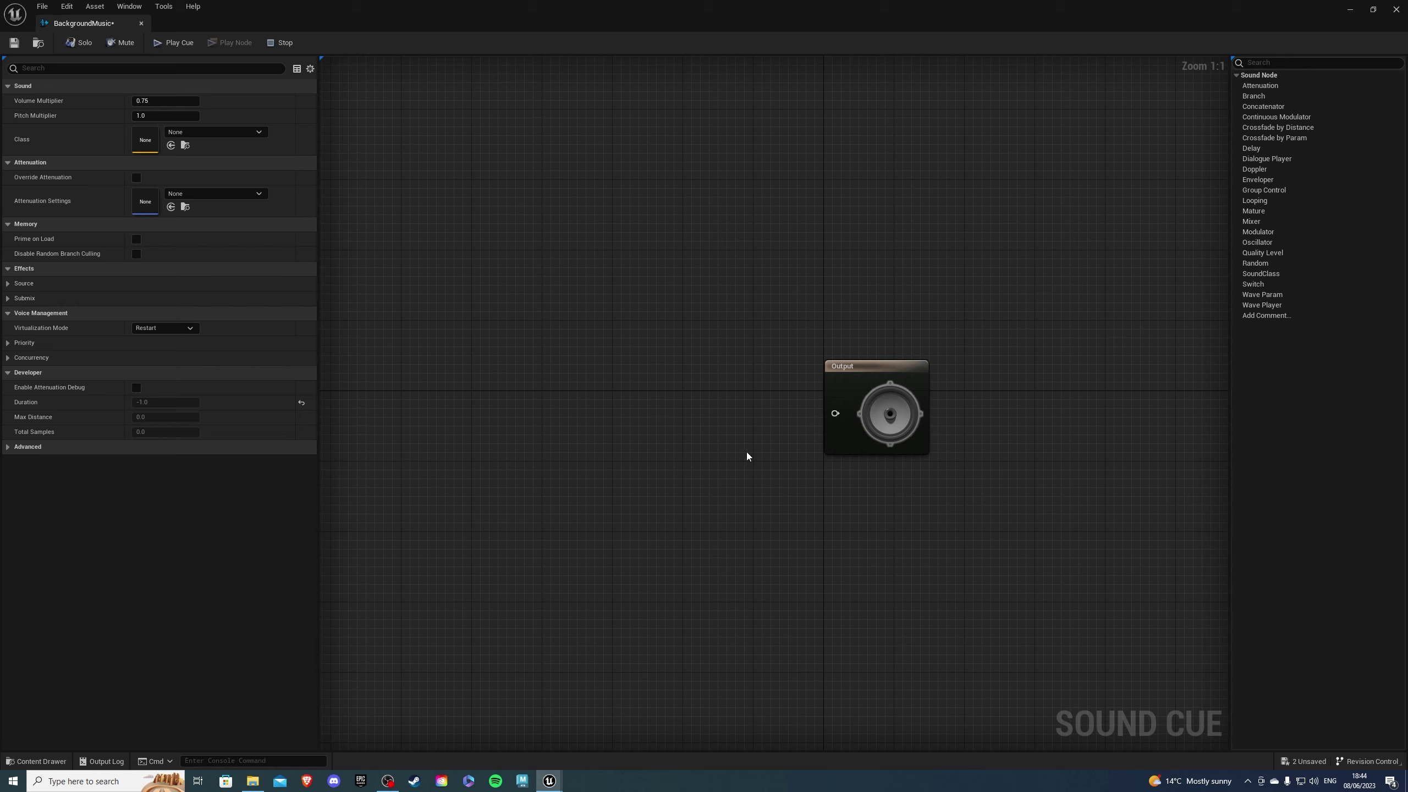
{"action": "left_click_drag", "start_coordinate": [835, 413], "coordinate": [720, 422]}
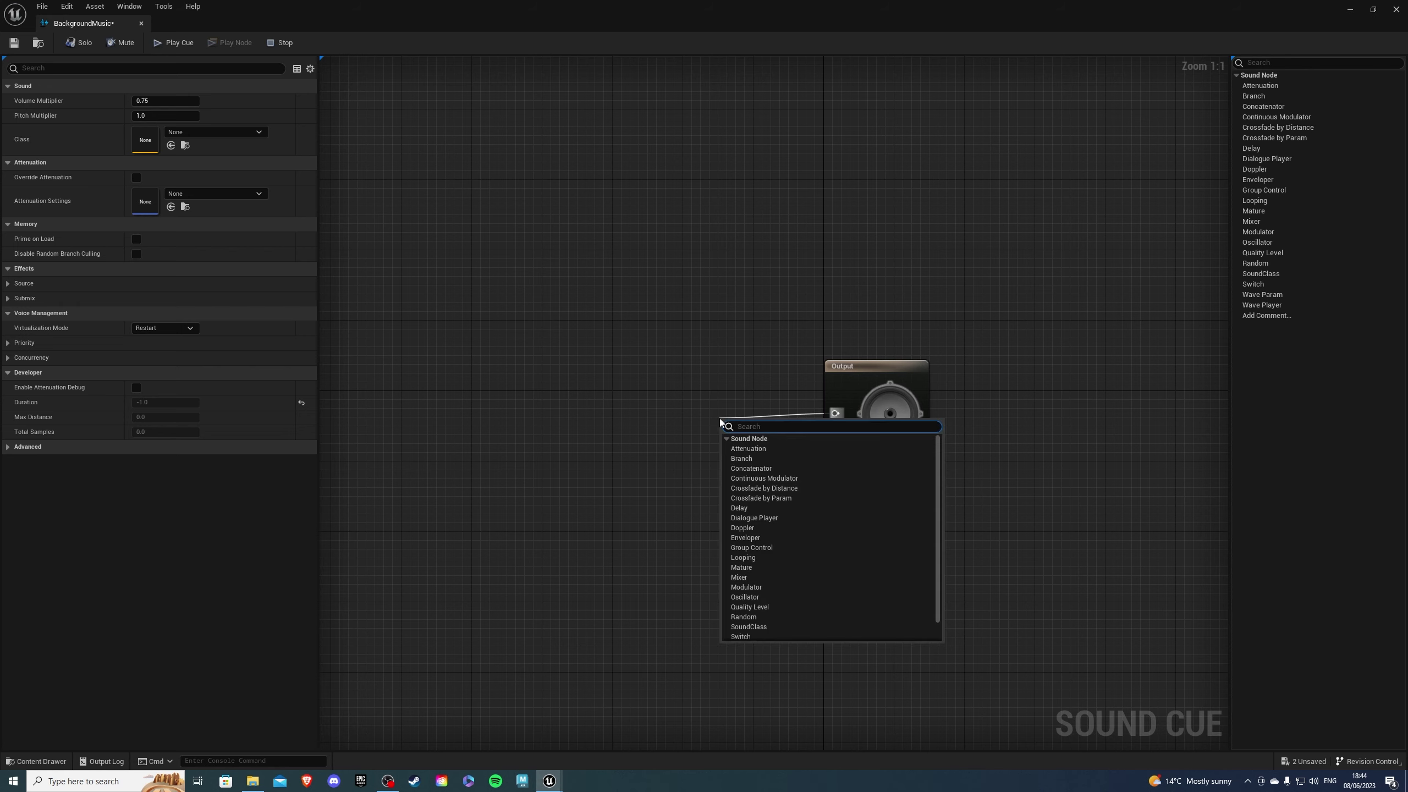
{"action": "type", "text": "con"}
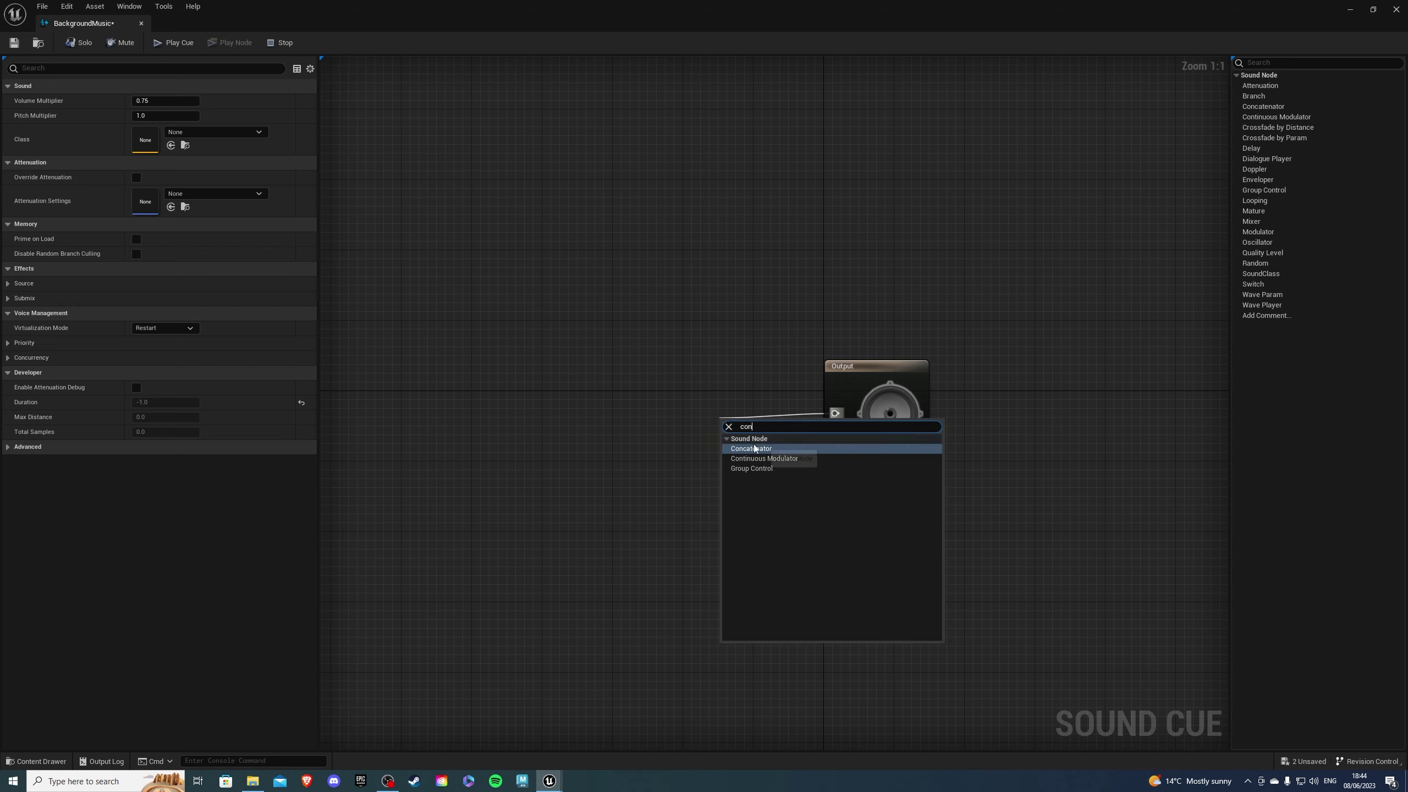
{"action": "left_click", "coordinate": [752, 447]}
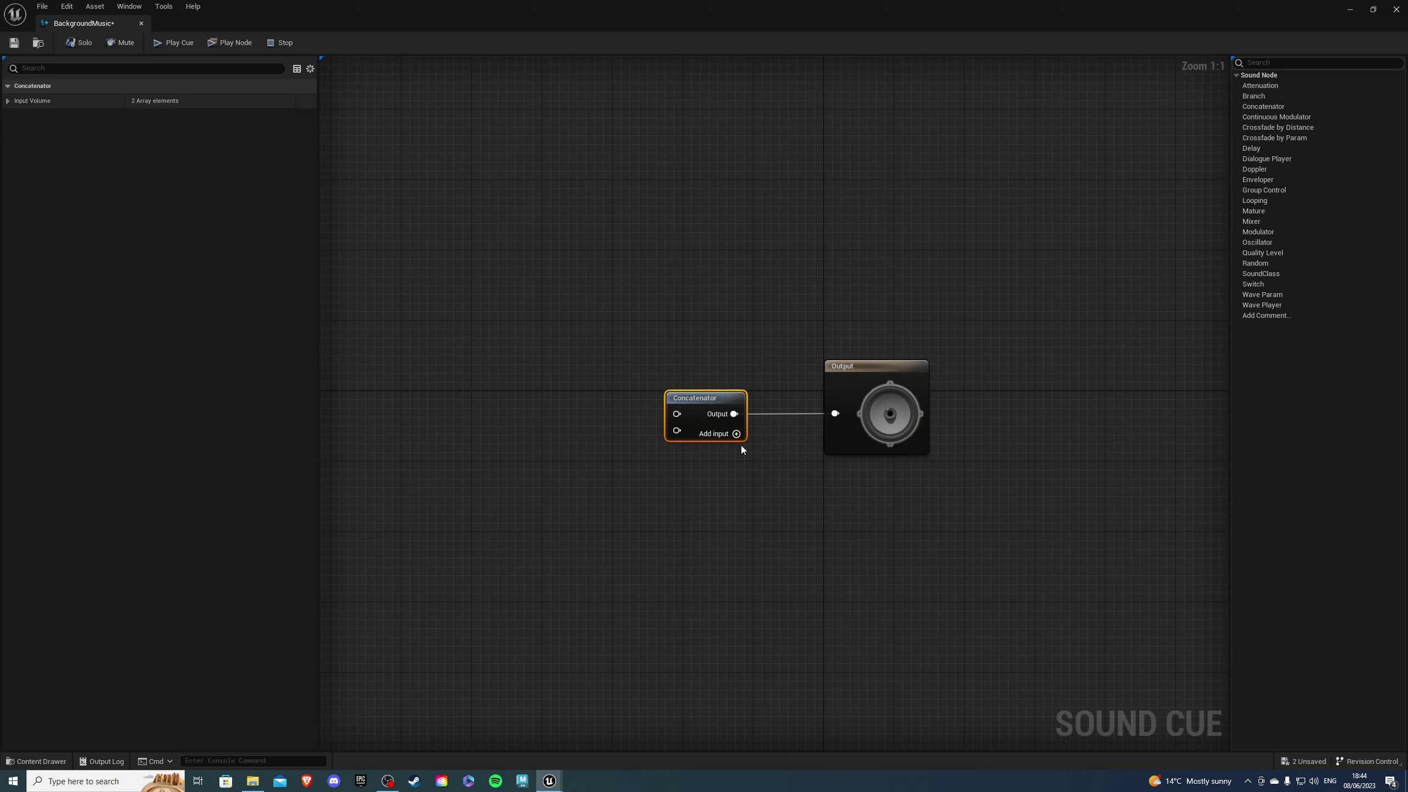
{"action": "left_click", "coordinate": [736, 435]}
{"action": "left_click", "coordinate": [736, 435]}
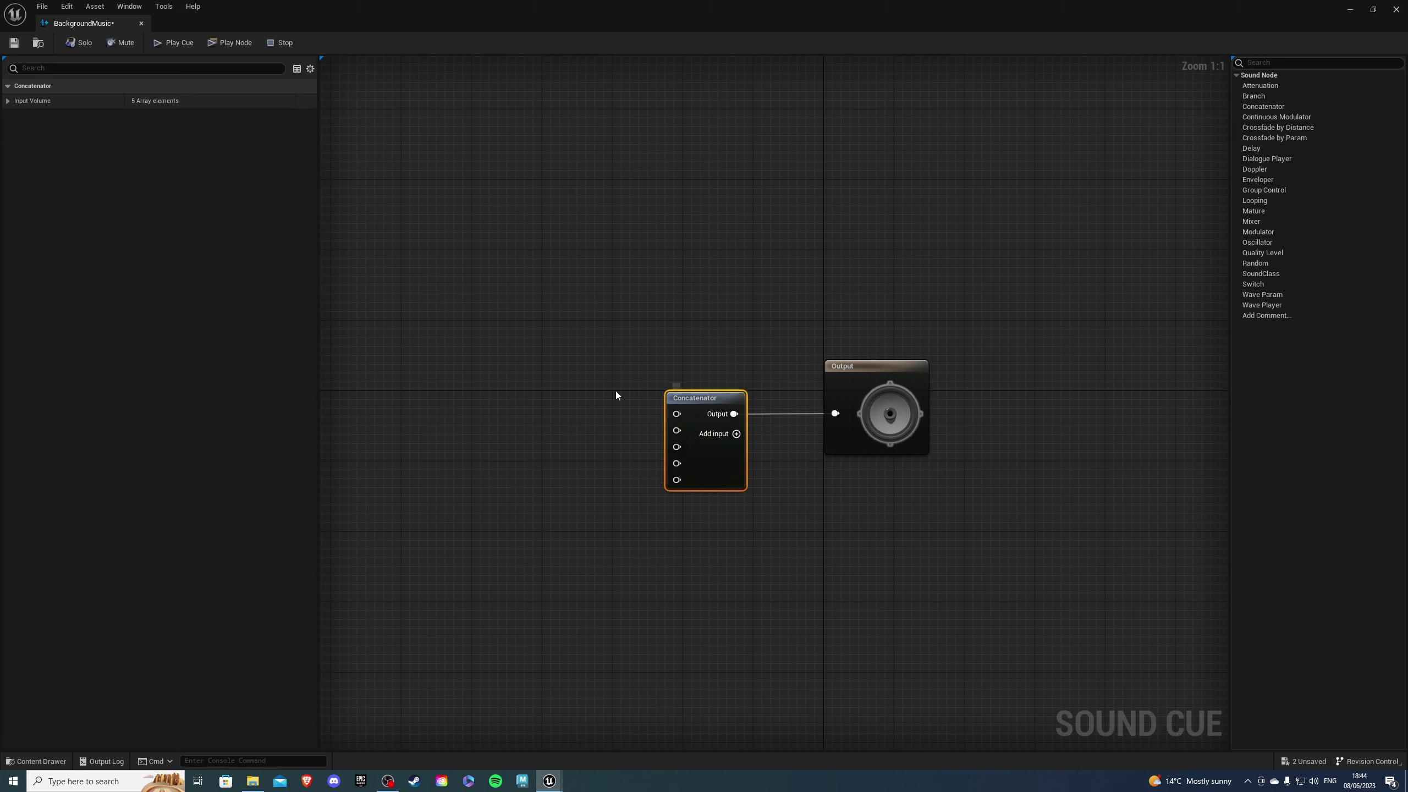
Select the Concatenator node and delete it, leaving only Output
{"action": "left_click_drag", "start_coordinate": [554, 354], "coordinate": [708, 502]}
{"action": "left_click_drag", "start_coordinate": [700, 292], "coordinate": [720, 528]}
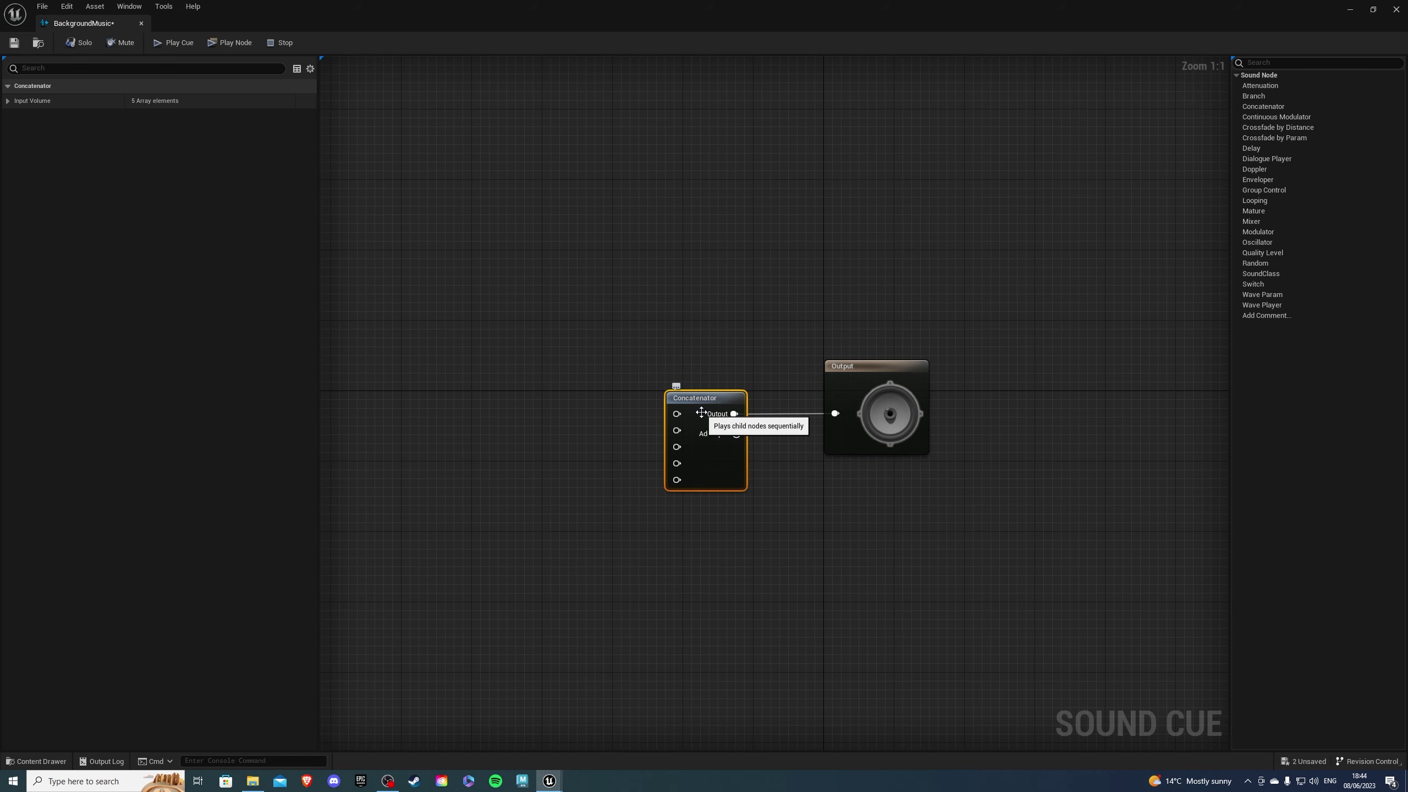
{"action": "key", "text": "Delete"}
Add a Wintersong wave player wired to Output and enable Looping
{"action": "left_click", "coordinate": [40, 760]}
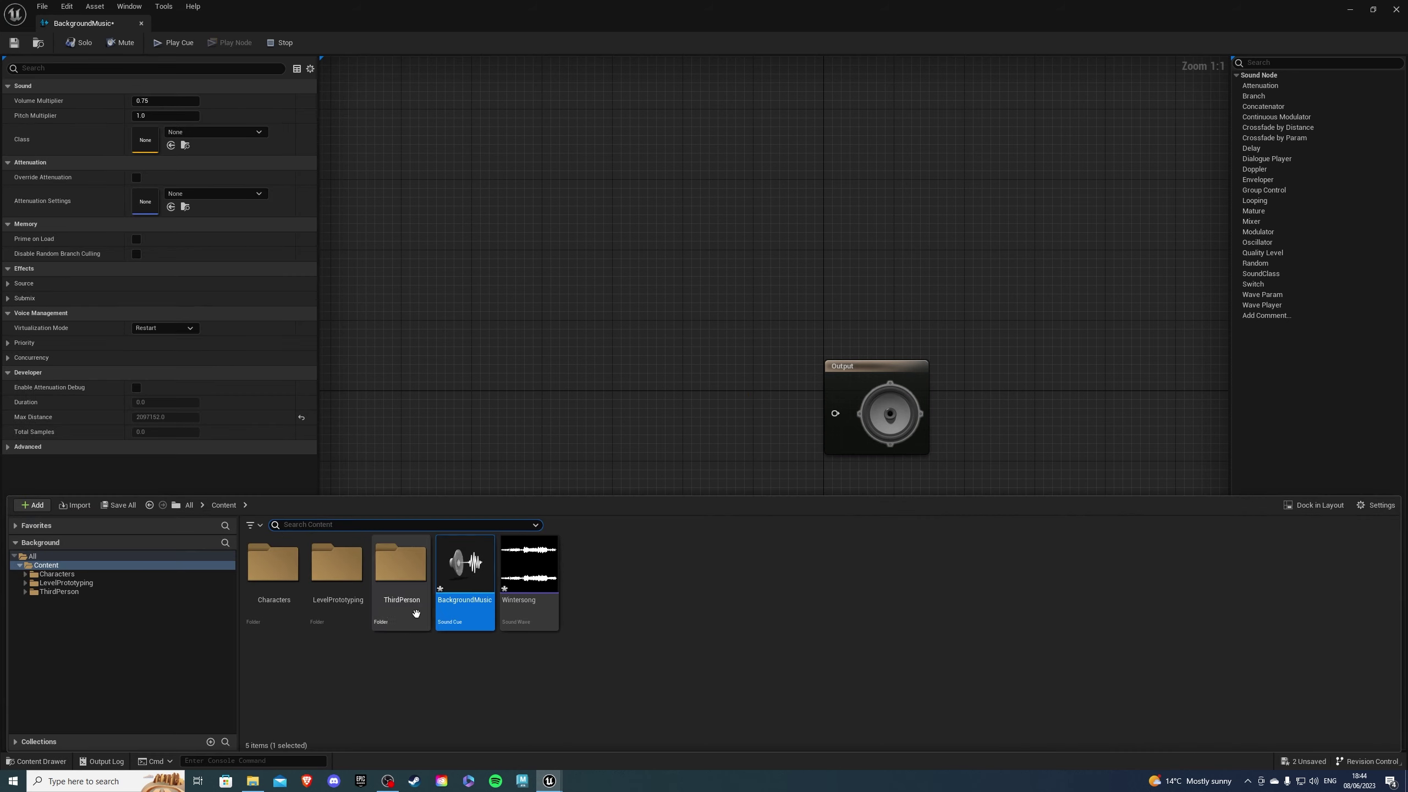
{"action": "mouse_move", "coordinate": [529, 567]}
{"action": "left_mouse_down"}
{"action": "mouse_move", "coordinate": [622, 419]}
{"action": "mouse_move", "coordinate": [835, 413]}
{"action": "left_mouse_up"}
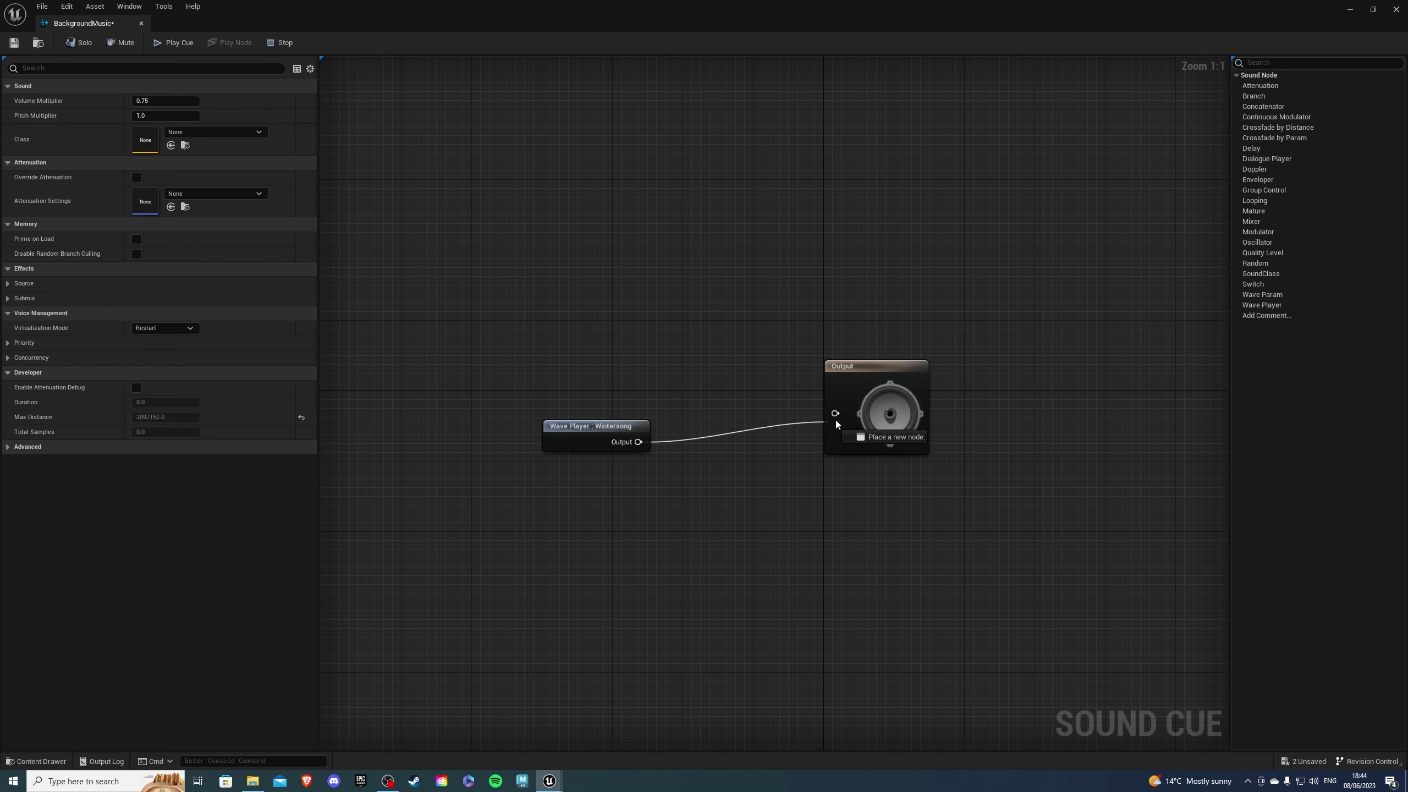
{"action": "left_click_drag", "start_coordinate": [573, 434], "coordinate": [654, 419]}
{"action": "left_click", "coordinate": [616, 370]}
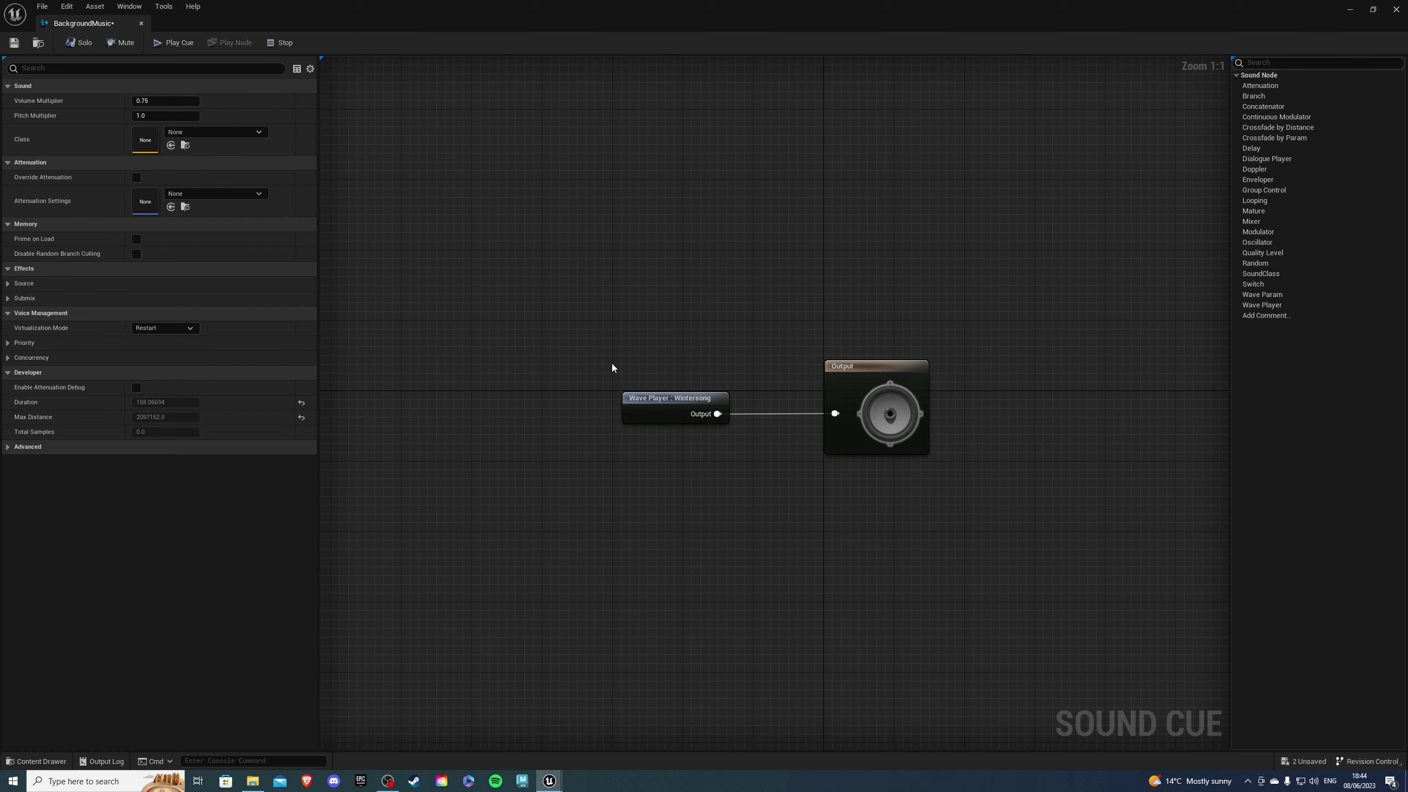
{"action": "left_click", "coordinate": [660, 405]}
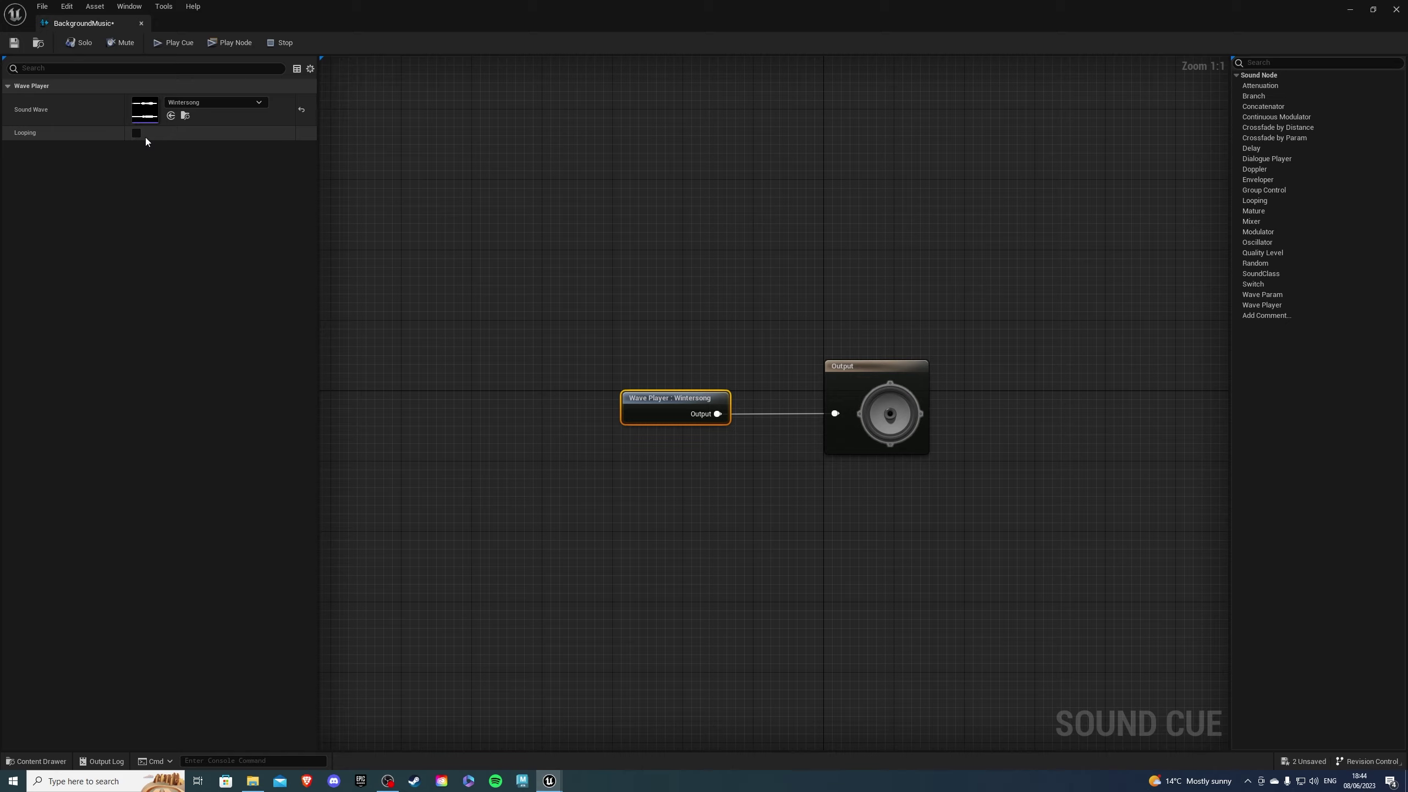
{"action": "left_click", "coordinate": [136, 133]}
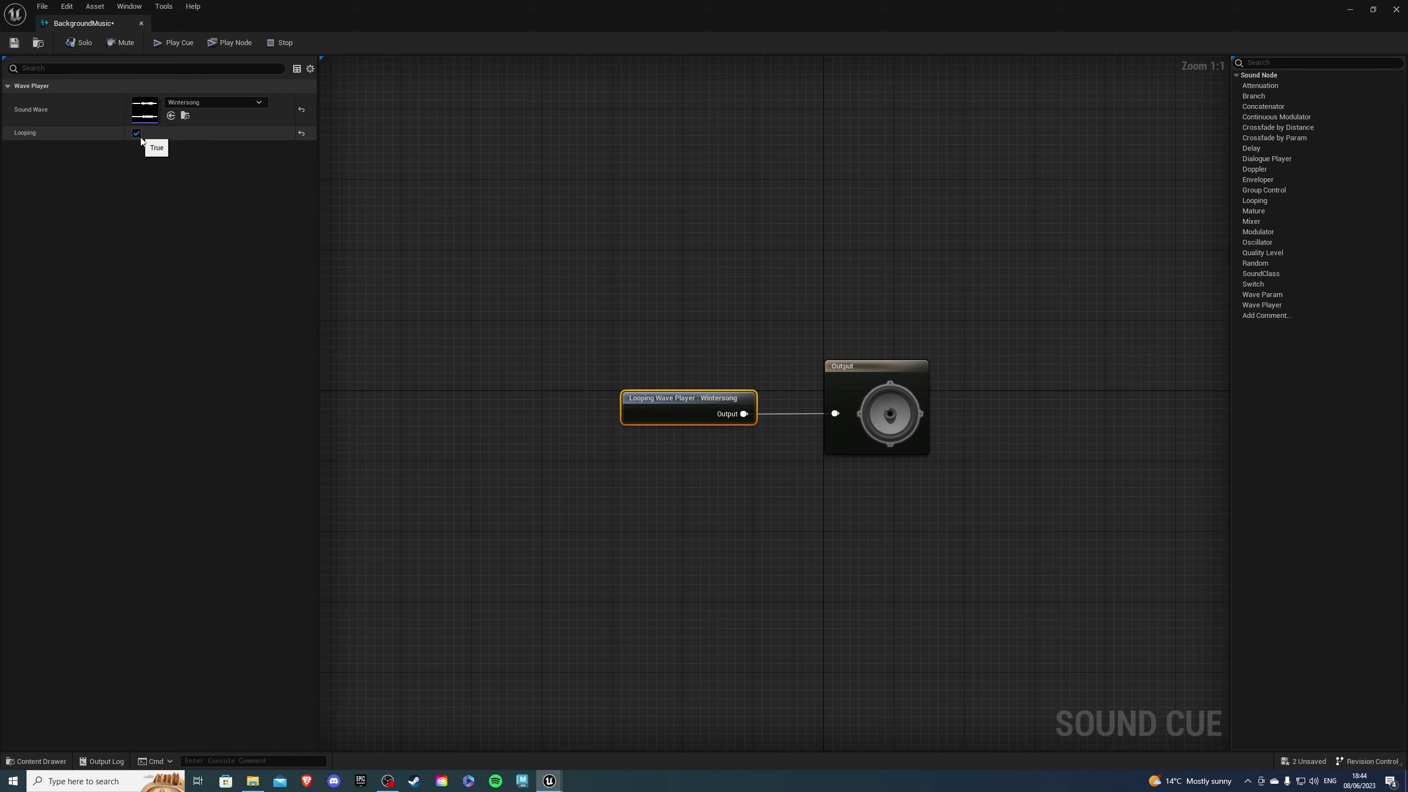
Save the BackgroundMusic cue and close its editor
{"action": "left_click", "coordinate": [15, 42]}
{"action": "left_click", "coordinate": [142, 23]}
{"action": "key", "text": "ctrl+space"}
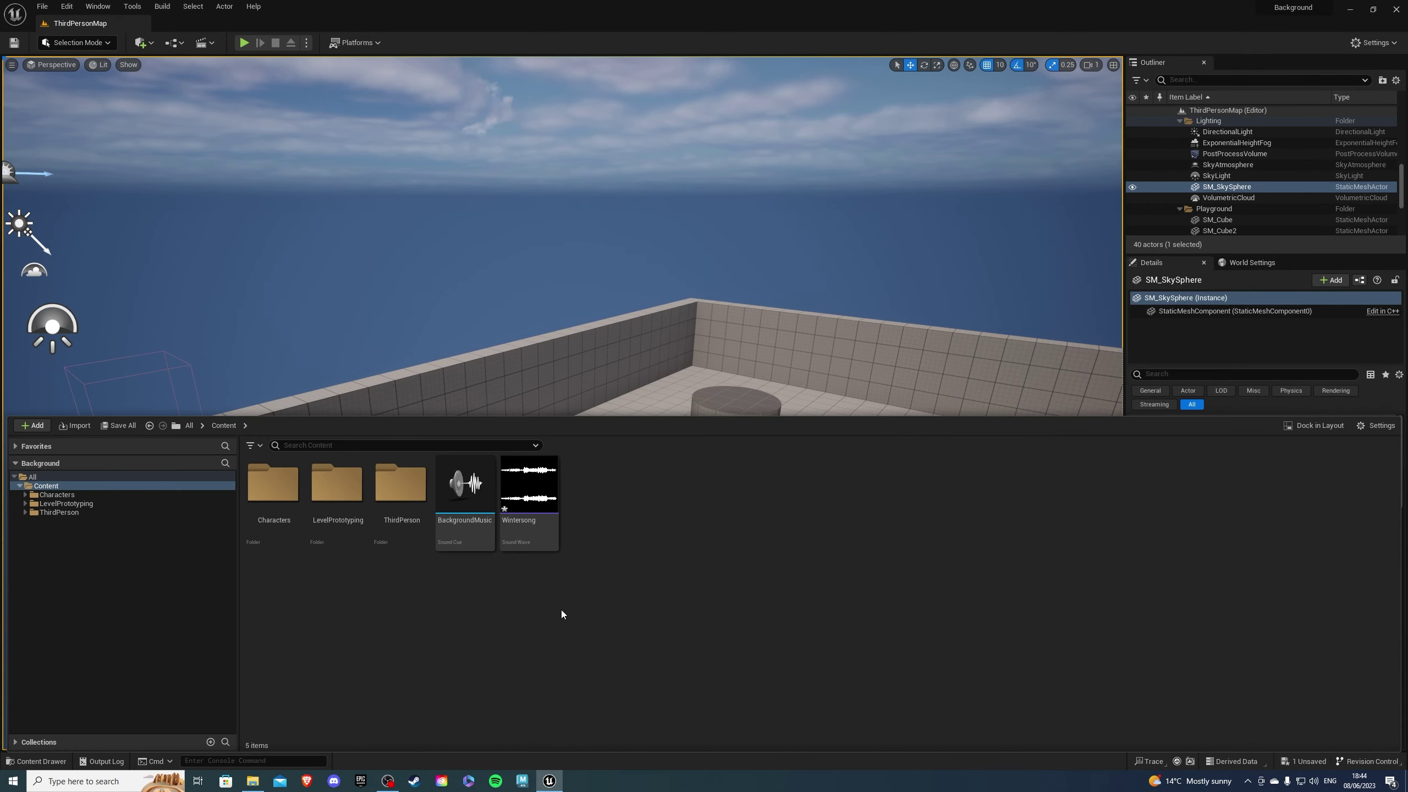
Create a Blueprint class with parent GameInstance, named MyGameInstance
{"action": "right_click", "coordinate": [609, 522]}
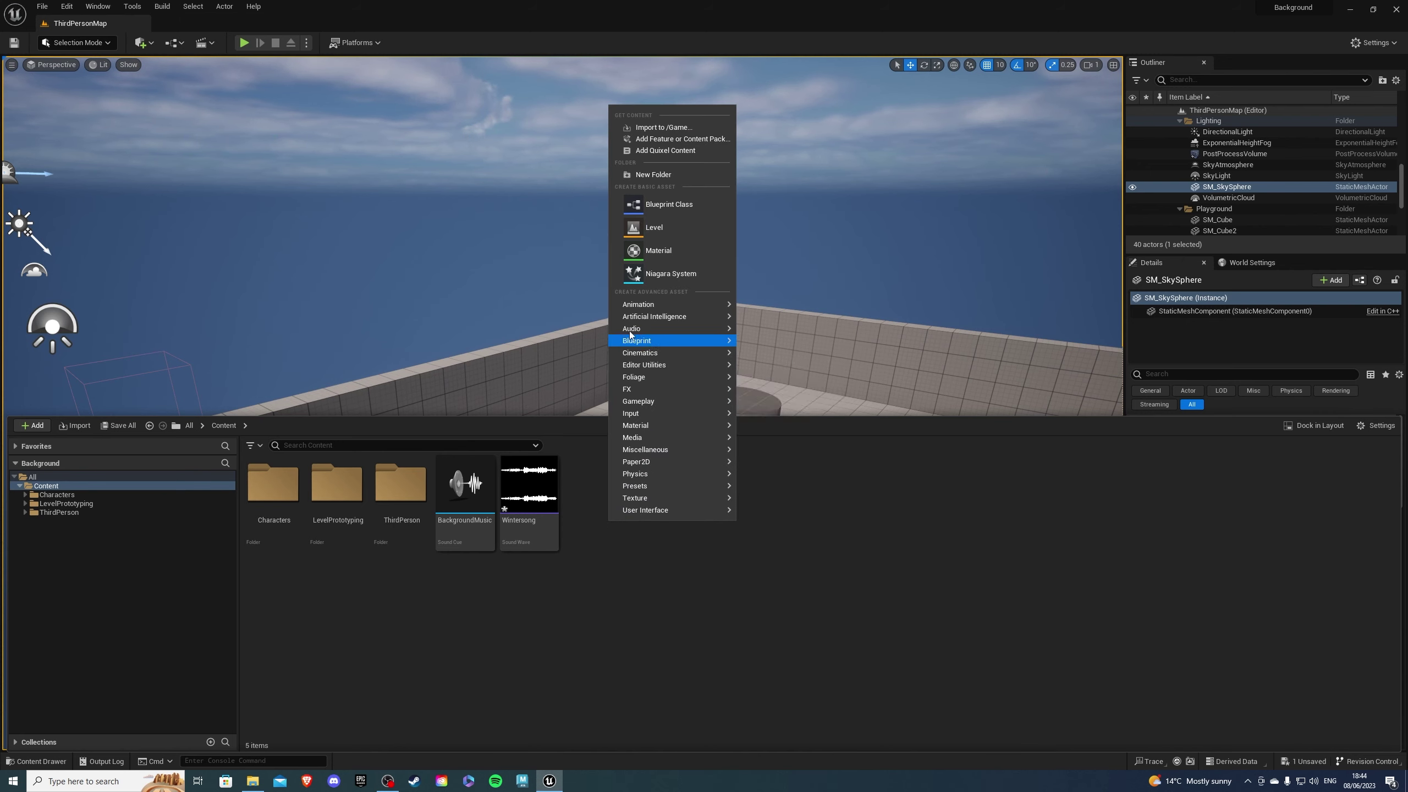
{"action": "left_click", "coordinate": [661, 206]}
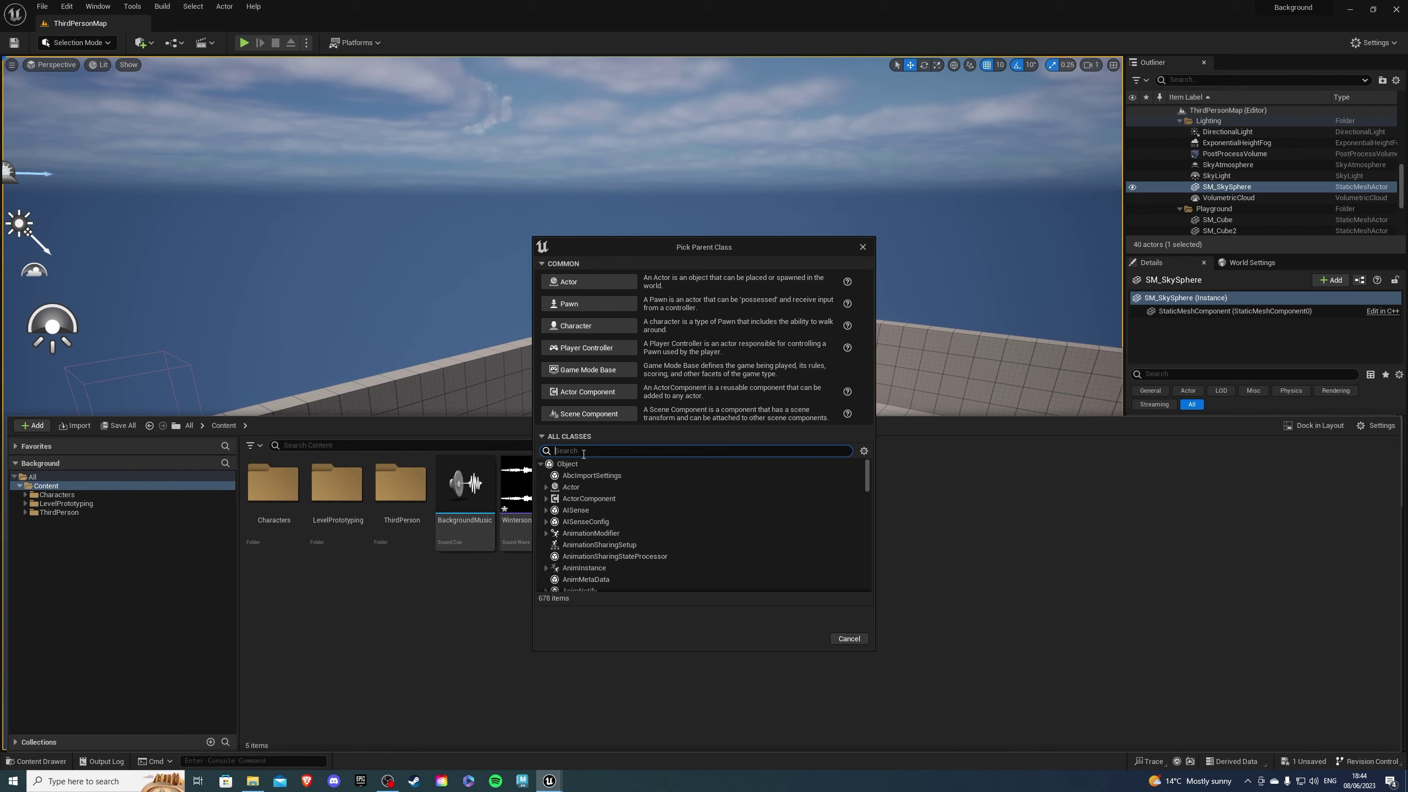
{"action": "type", "text": "game ins"}
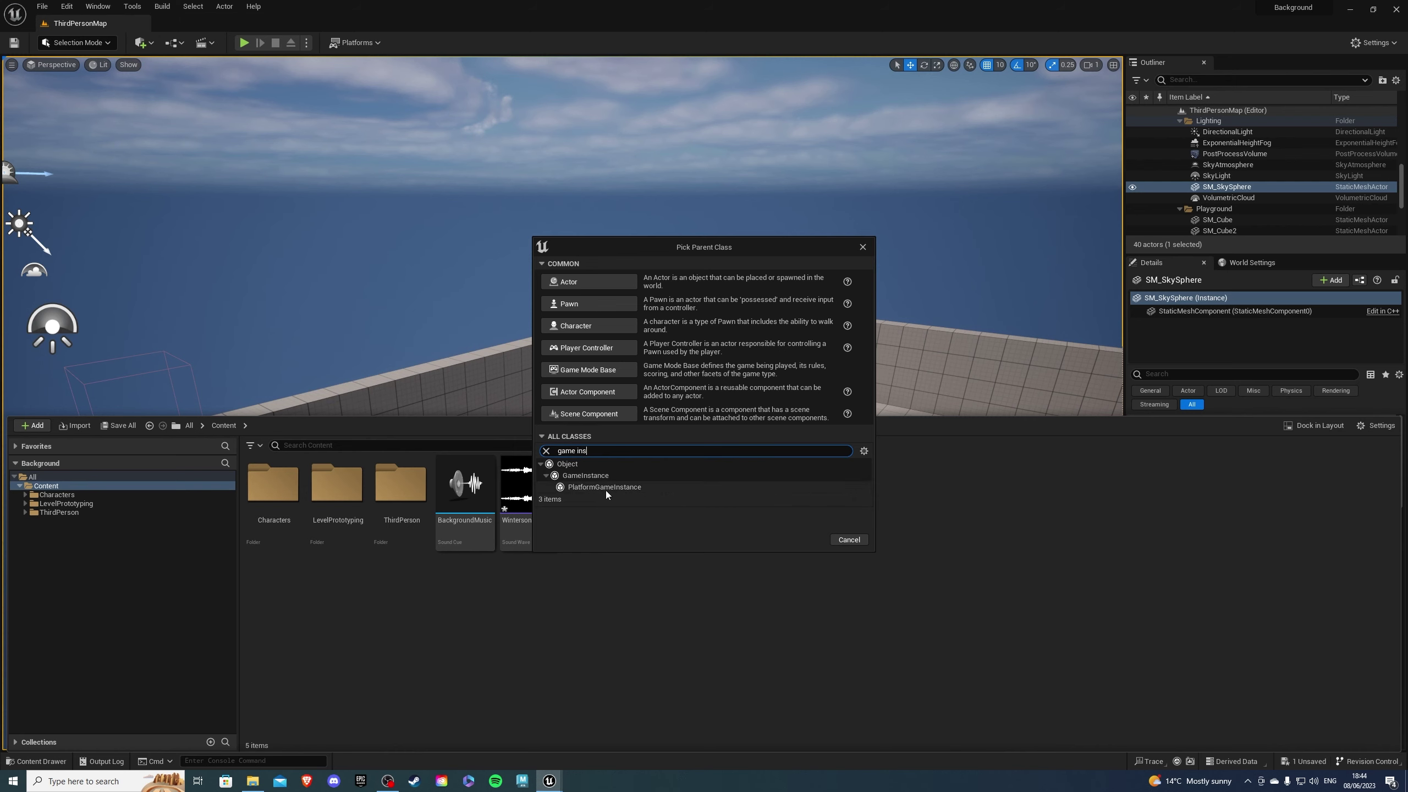
{"action": "left_click", "coordinate": [594, 475]}
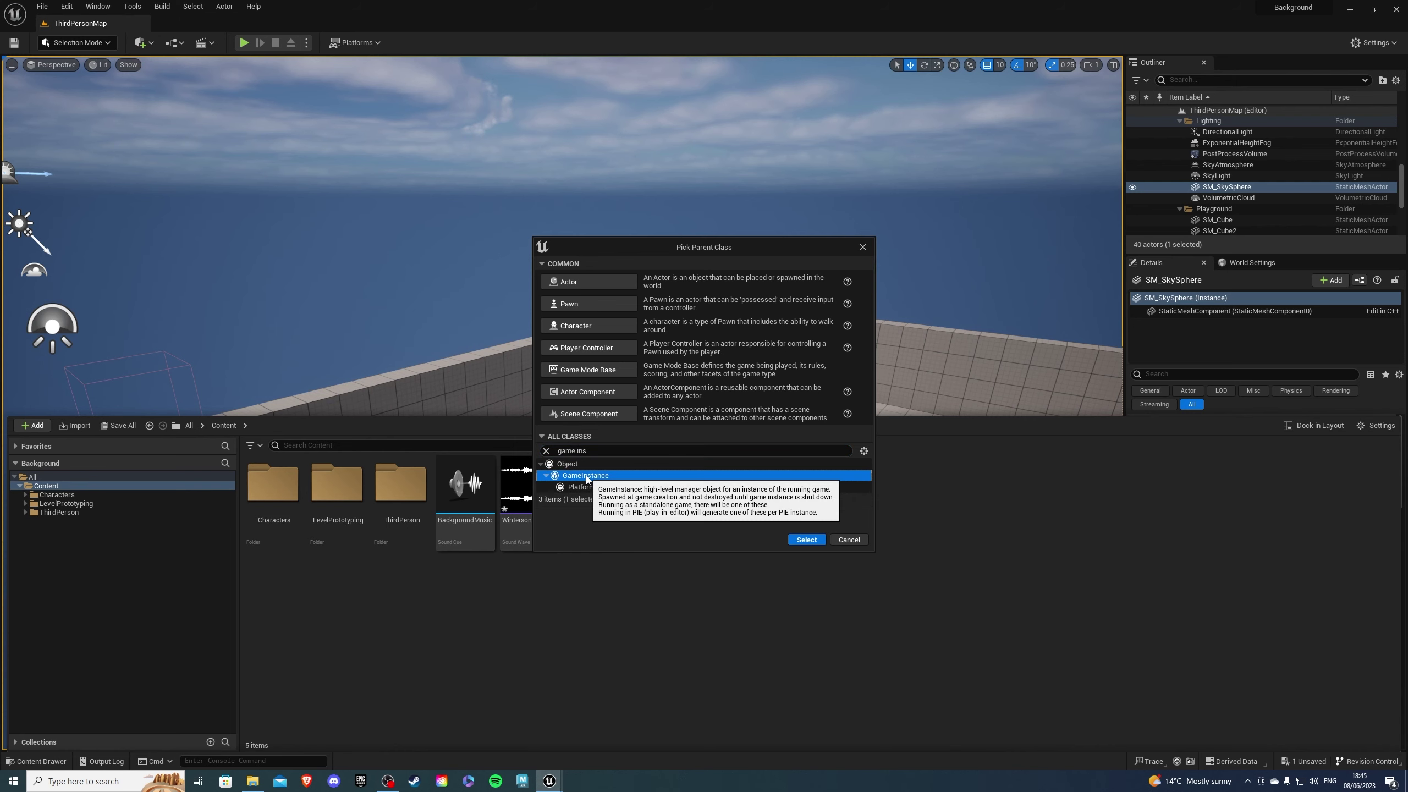
{"action": "left_click", "coordinate": [803, 540]}
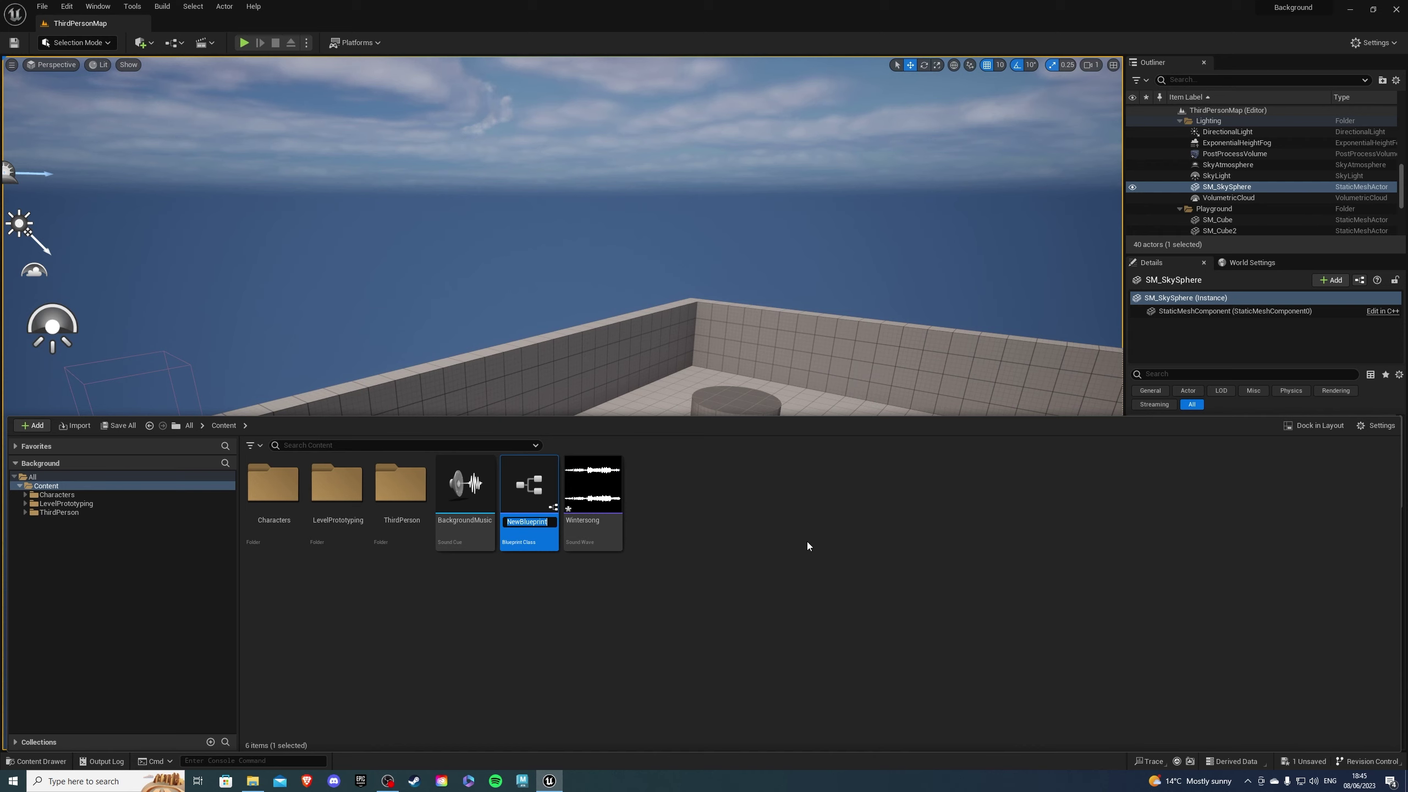
{"action": "type", "text": "MyGame"}
{"action": "type", "text": "ance"}
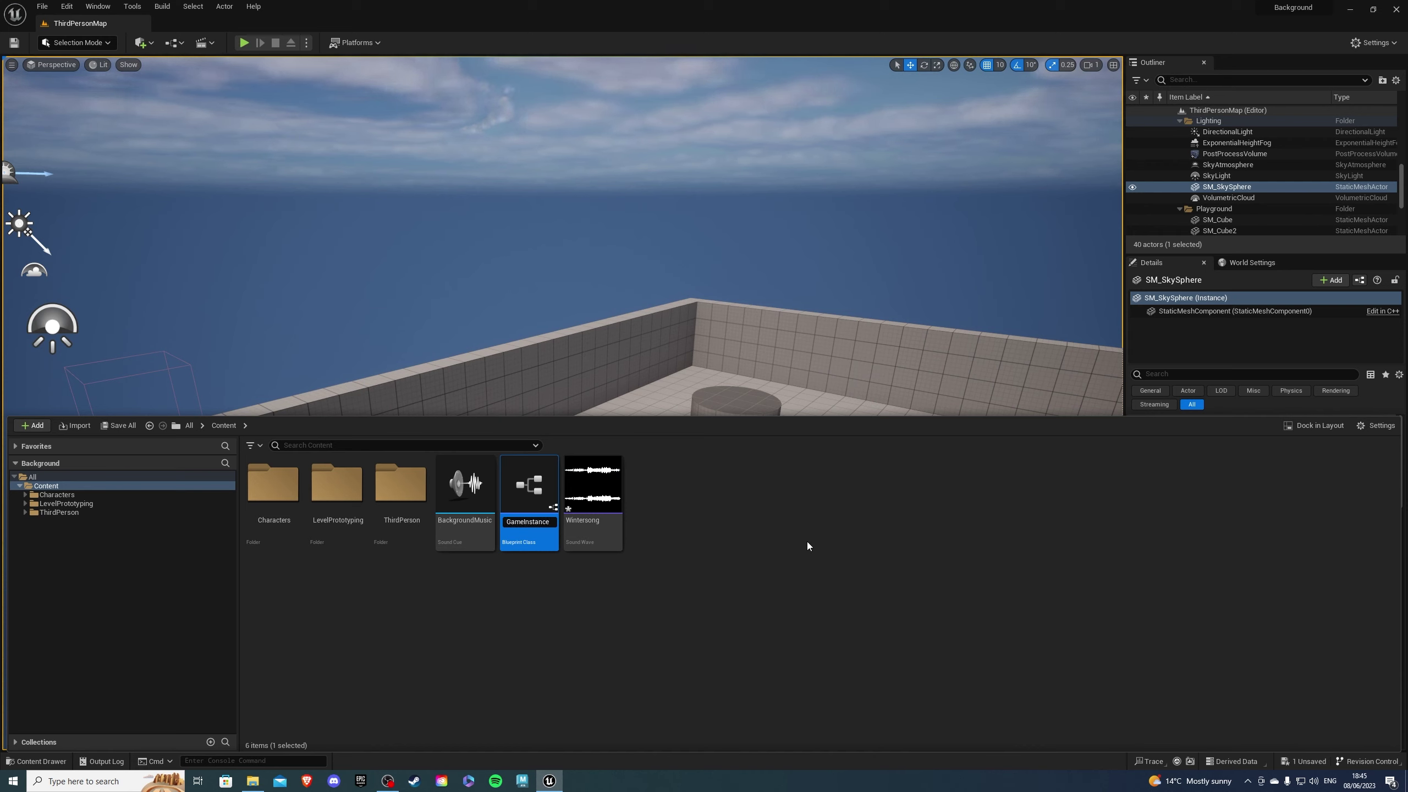
{"action": "key", "text": "Return"}
Open MyGameInstance and add a custom event named BackgroundMusic to its Event Graph
{"action": "double_click", "coordinate": [535, 508]}
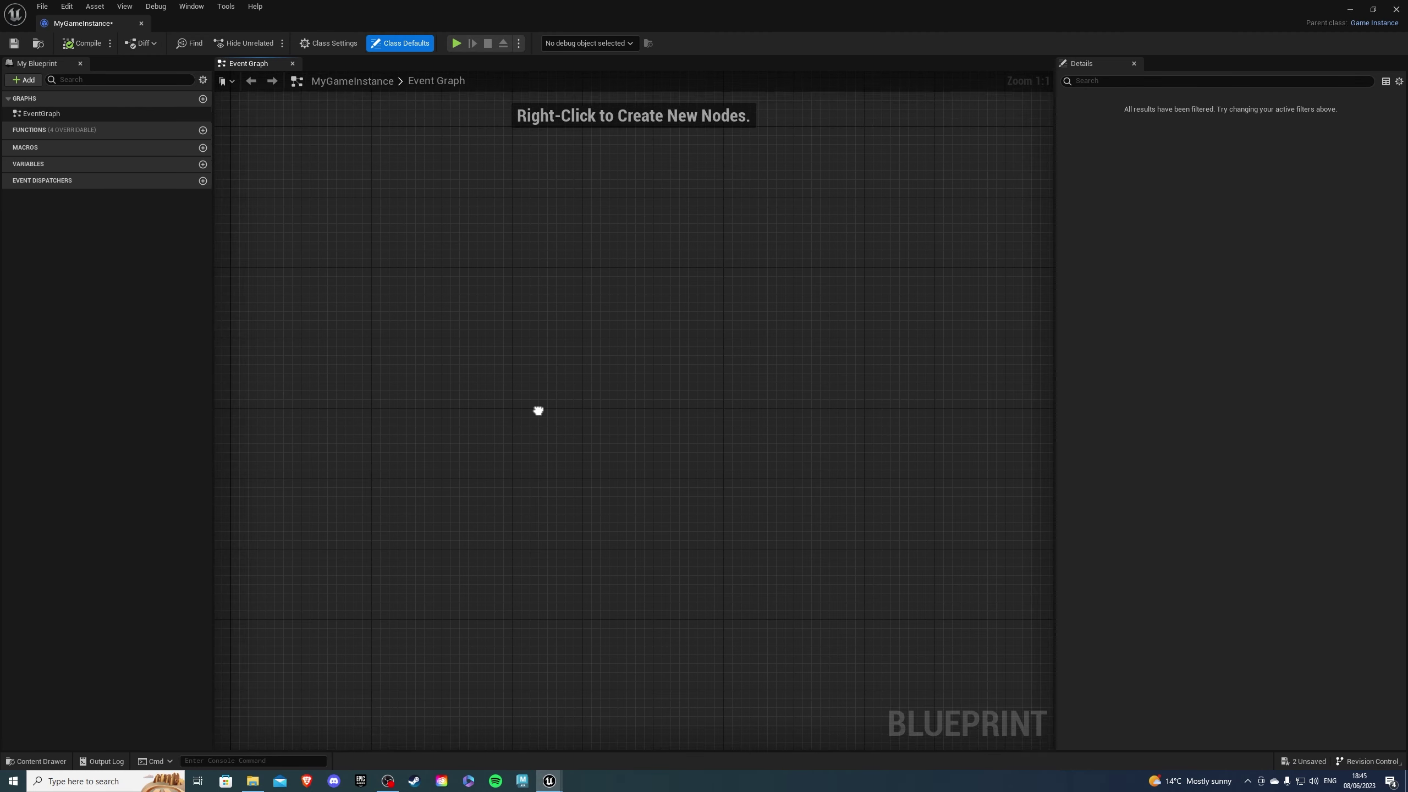
{"action": "right_click_drag", "start_coordinate": [538, 410], "coordinate": [554, 366]}
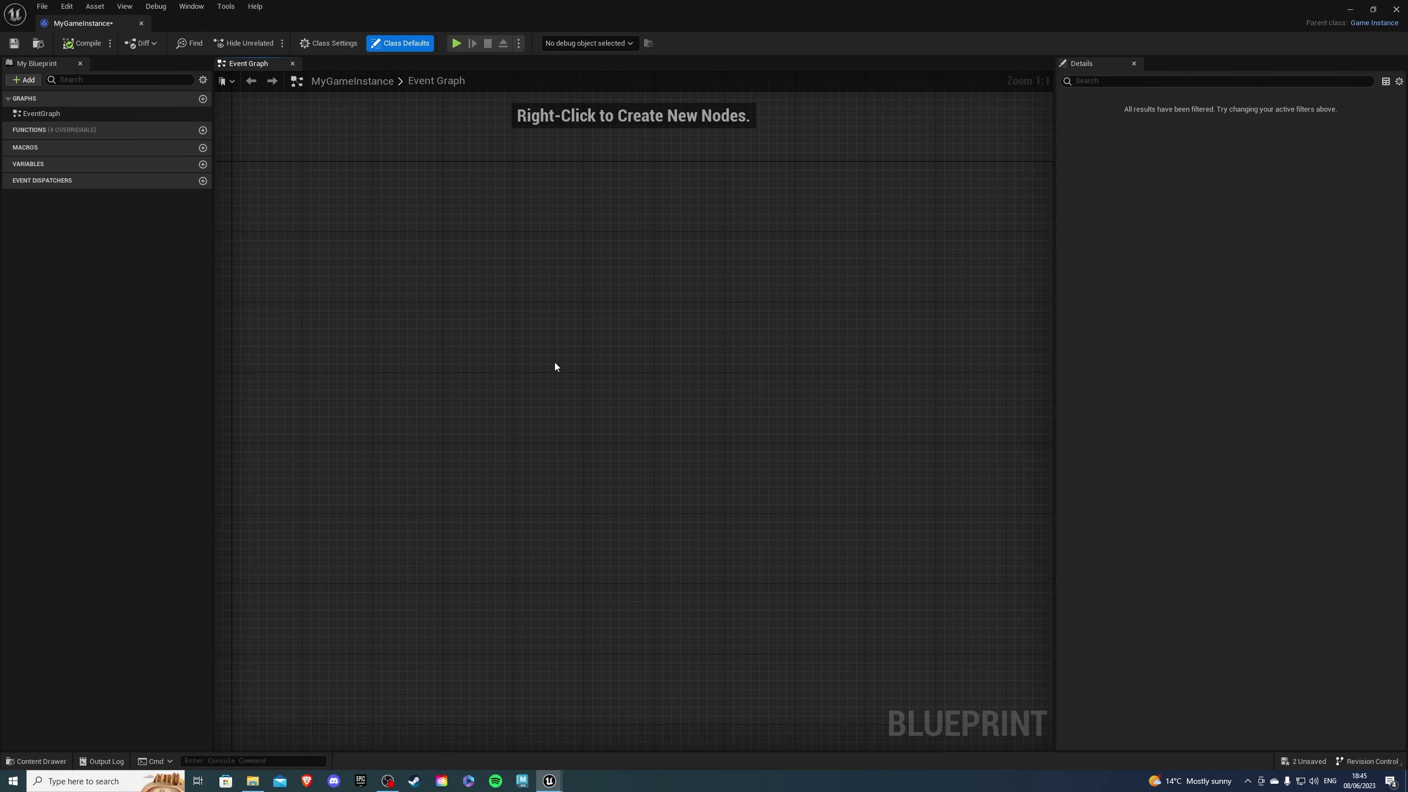
{"action": "right_click", "coordinate": [552, 347]}
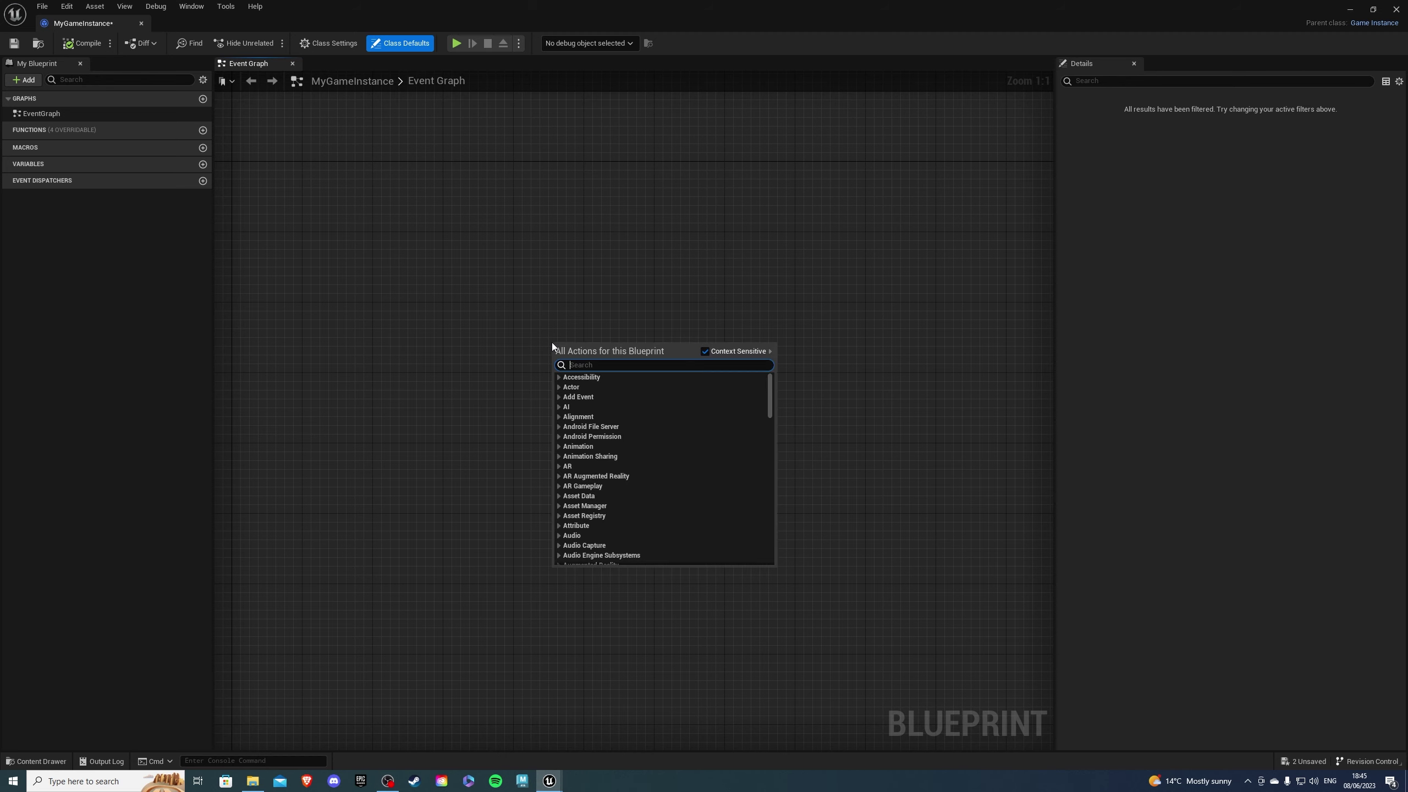
{"action": "type", "text": "cust eve"}
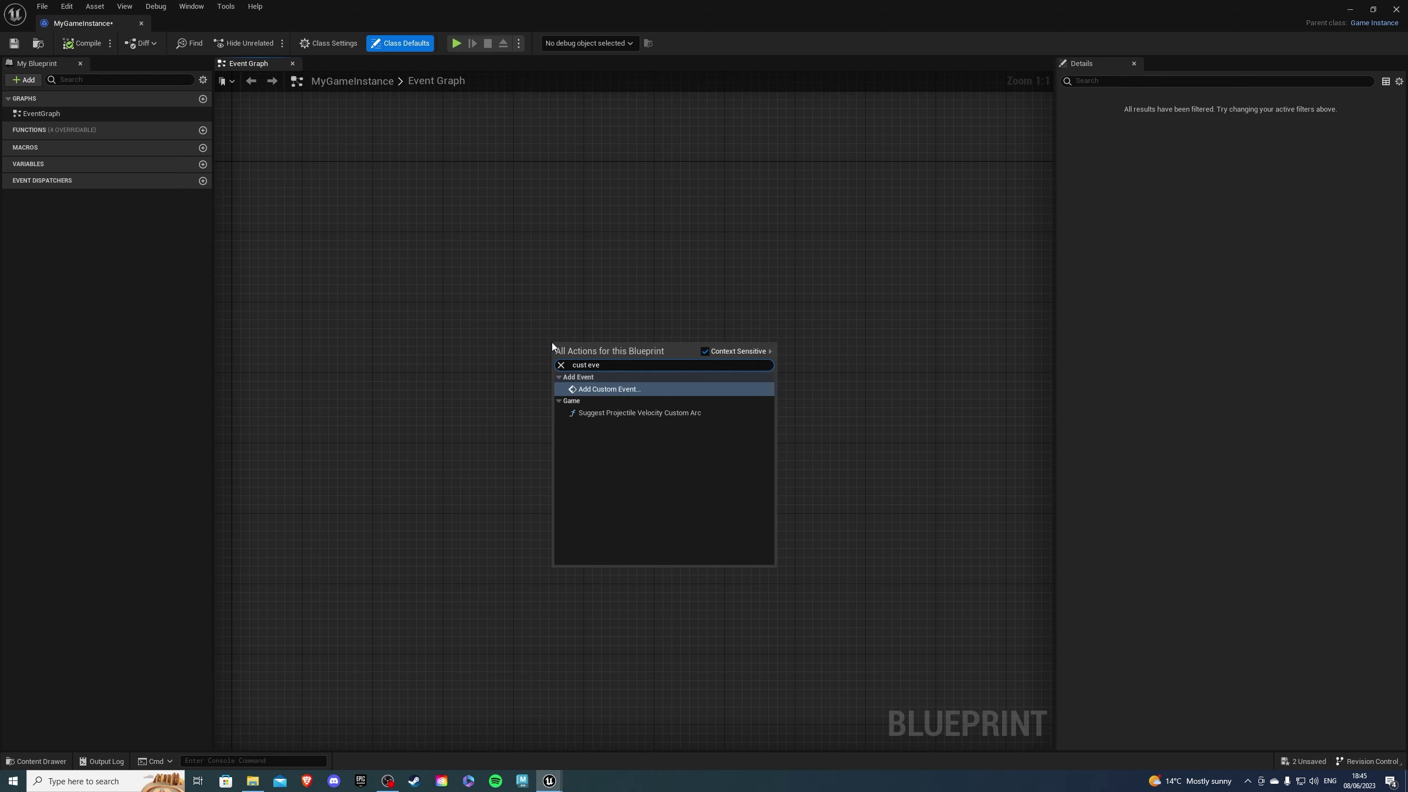
{"action": "left_click", "coordinate": [602, 395]}
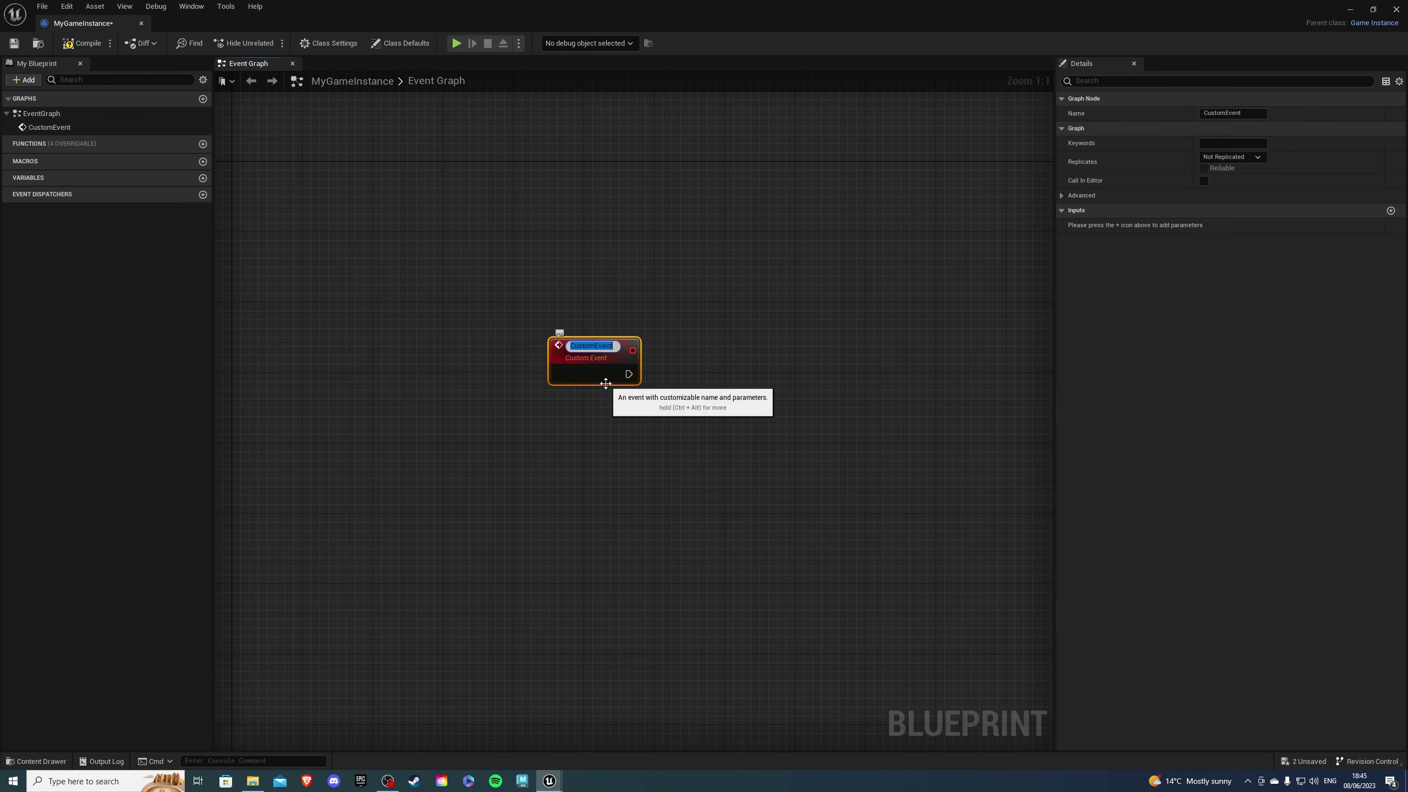
{"action": "type", "text": "Back"}
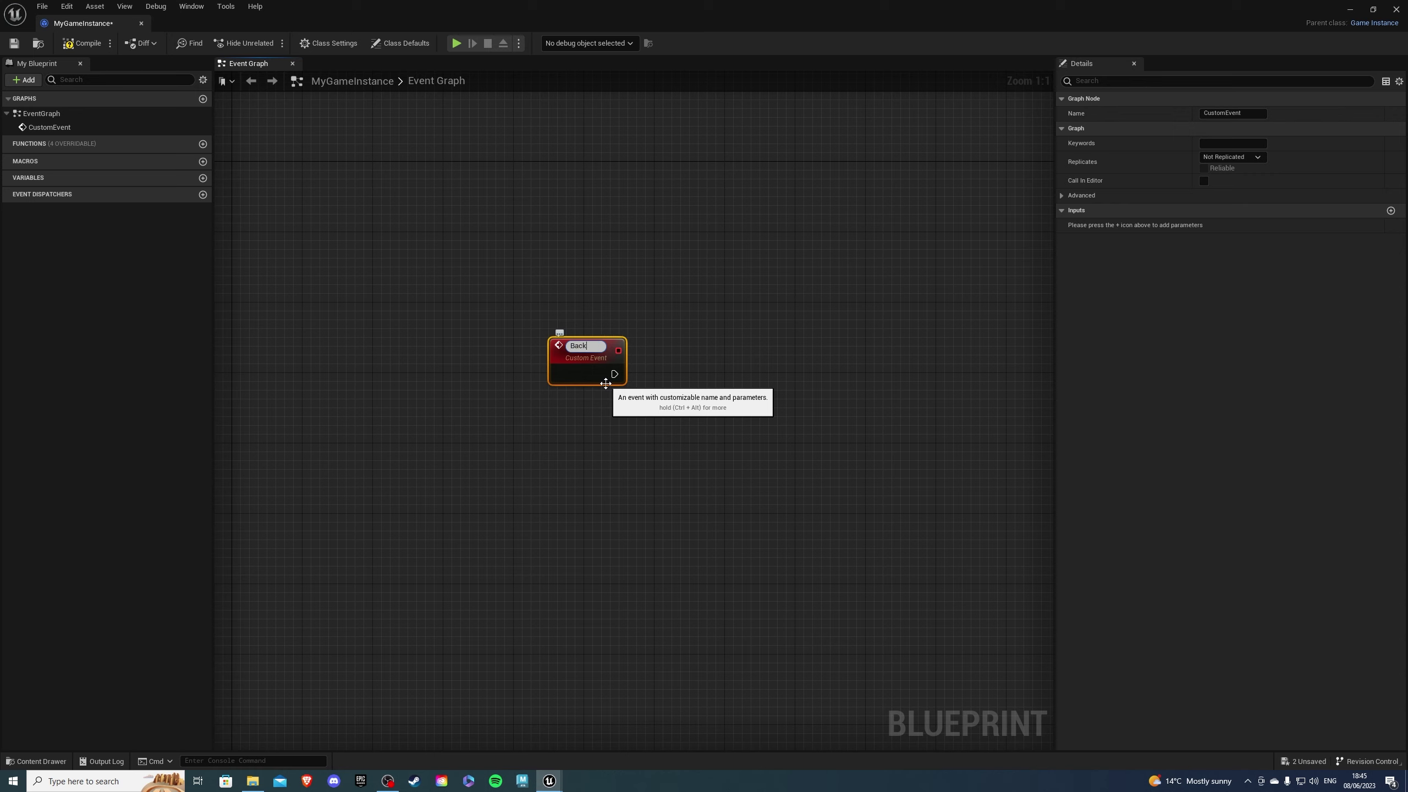
{"action": "type", "text": "roundMusic"}
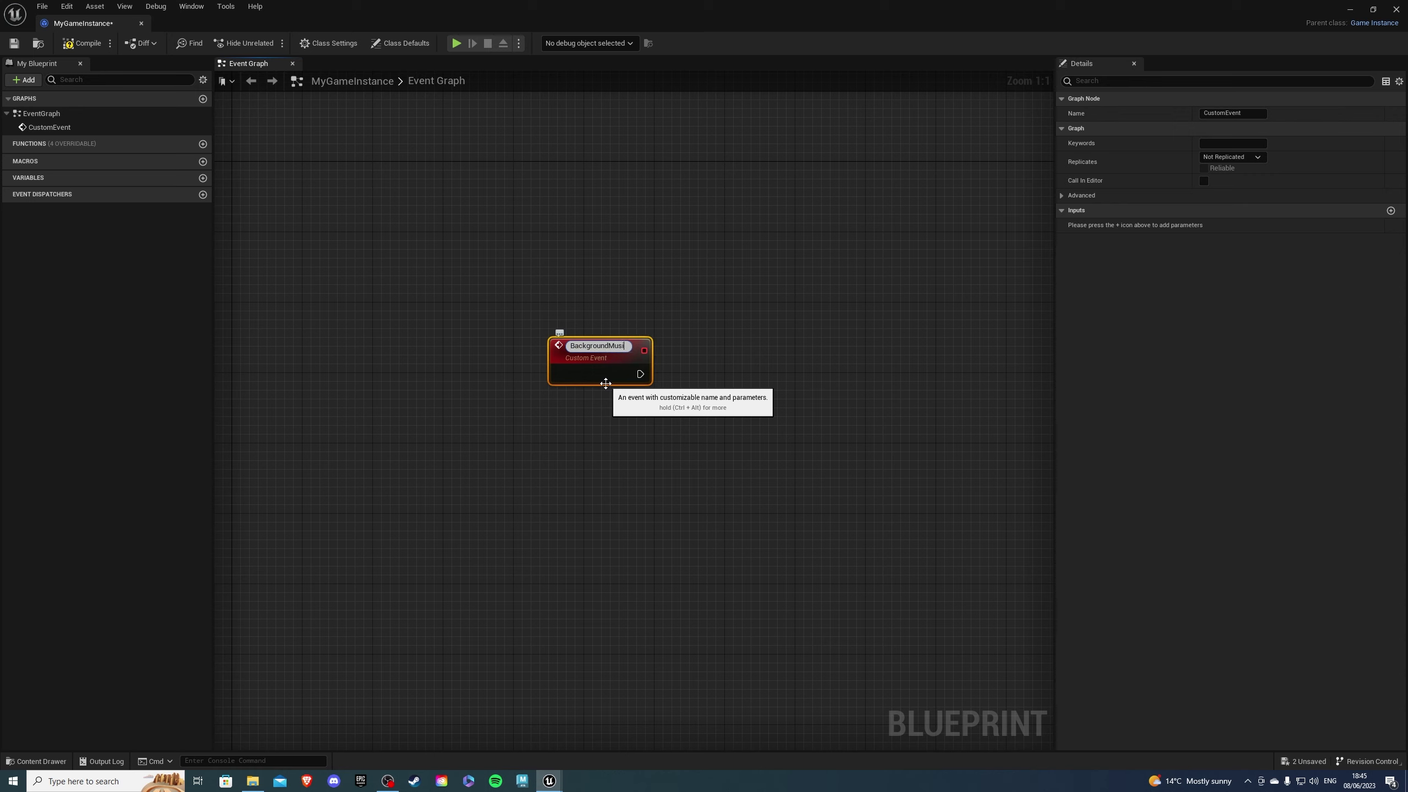
{"action": "key", "text": "Return"}
Connect a Create Sound 2D node using the BackgroundMusic cue to the event
{"action": "right_click_drag", "start_coordinate": [609, 401], "coordinate": [466, 457]}
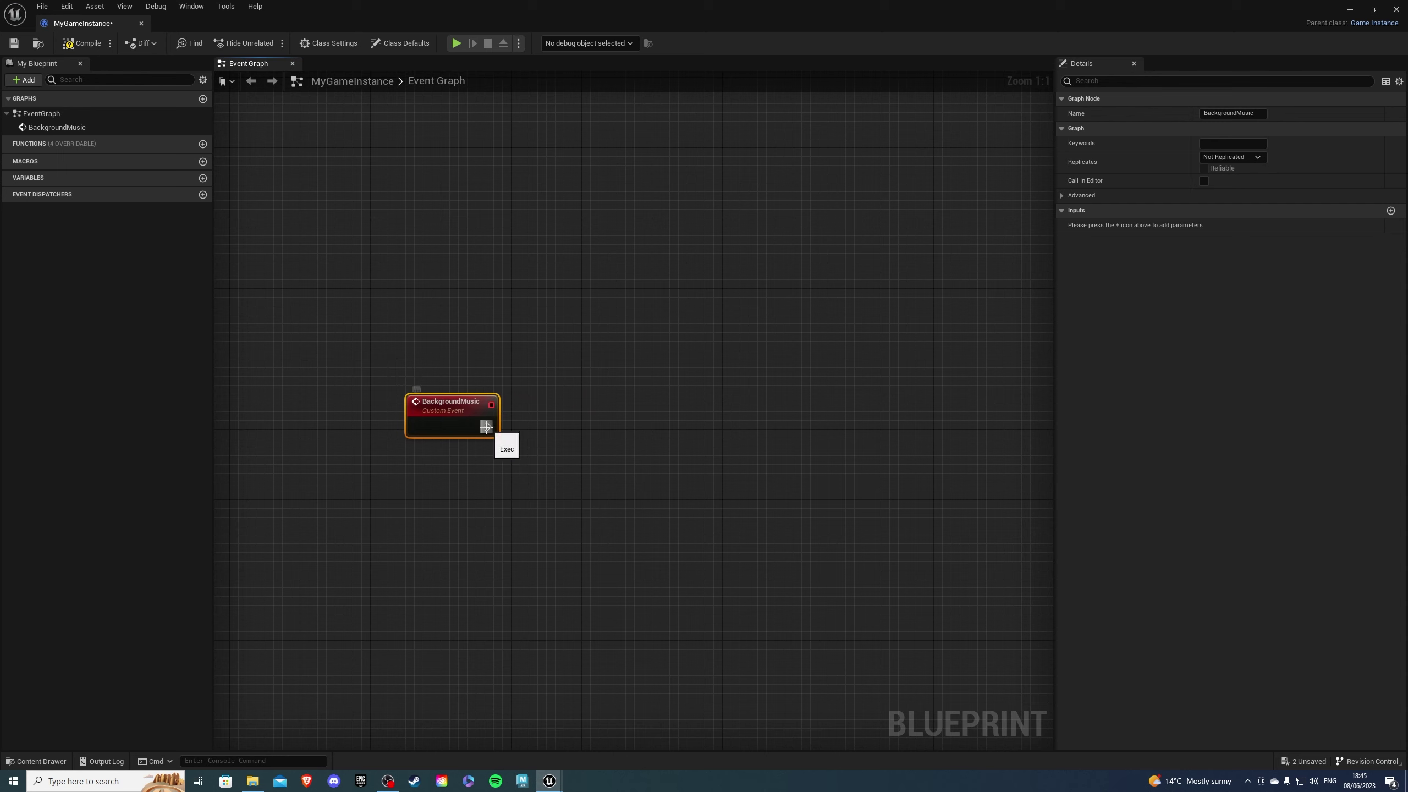
{"action": "left_click_drag", "start_coordinate": [487, 427], "coordinate": [546, 431]}
{"action": "type", "text": "create"}
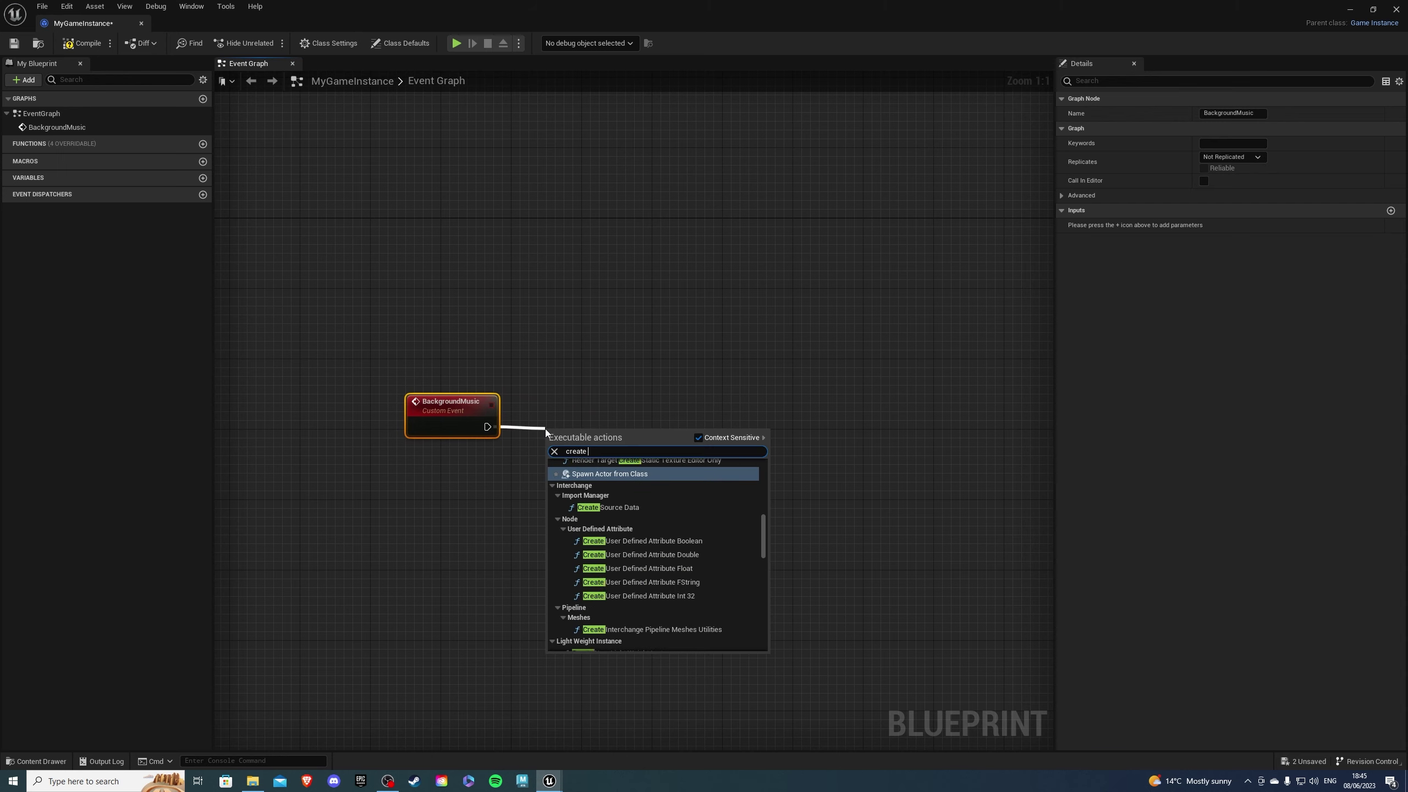
{"action": "type", "text": " 2d"}
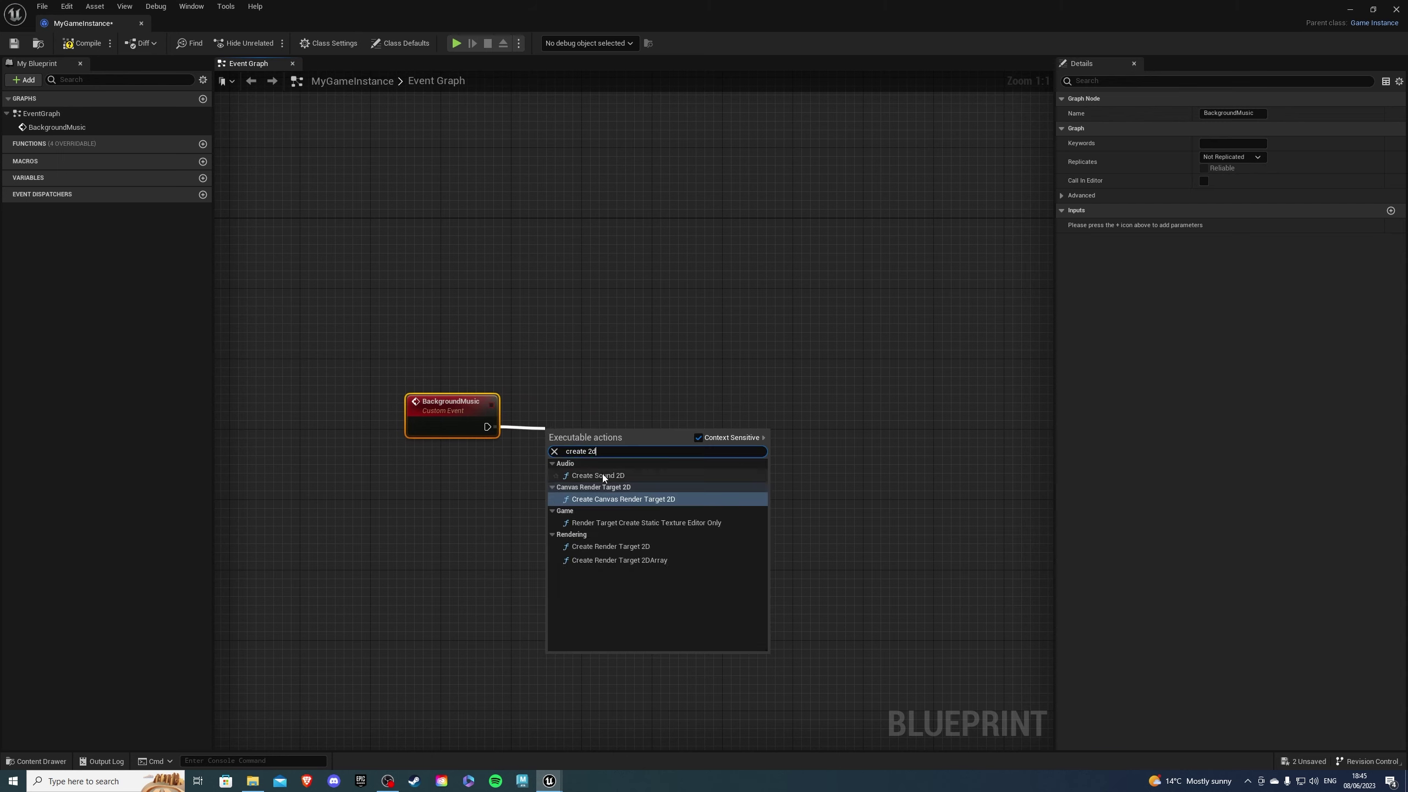
{"action": "left_click", "coordinate": [590, 475]}
{"action": "left_click", "coordinate": [590, 474]}
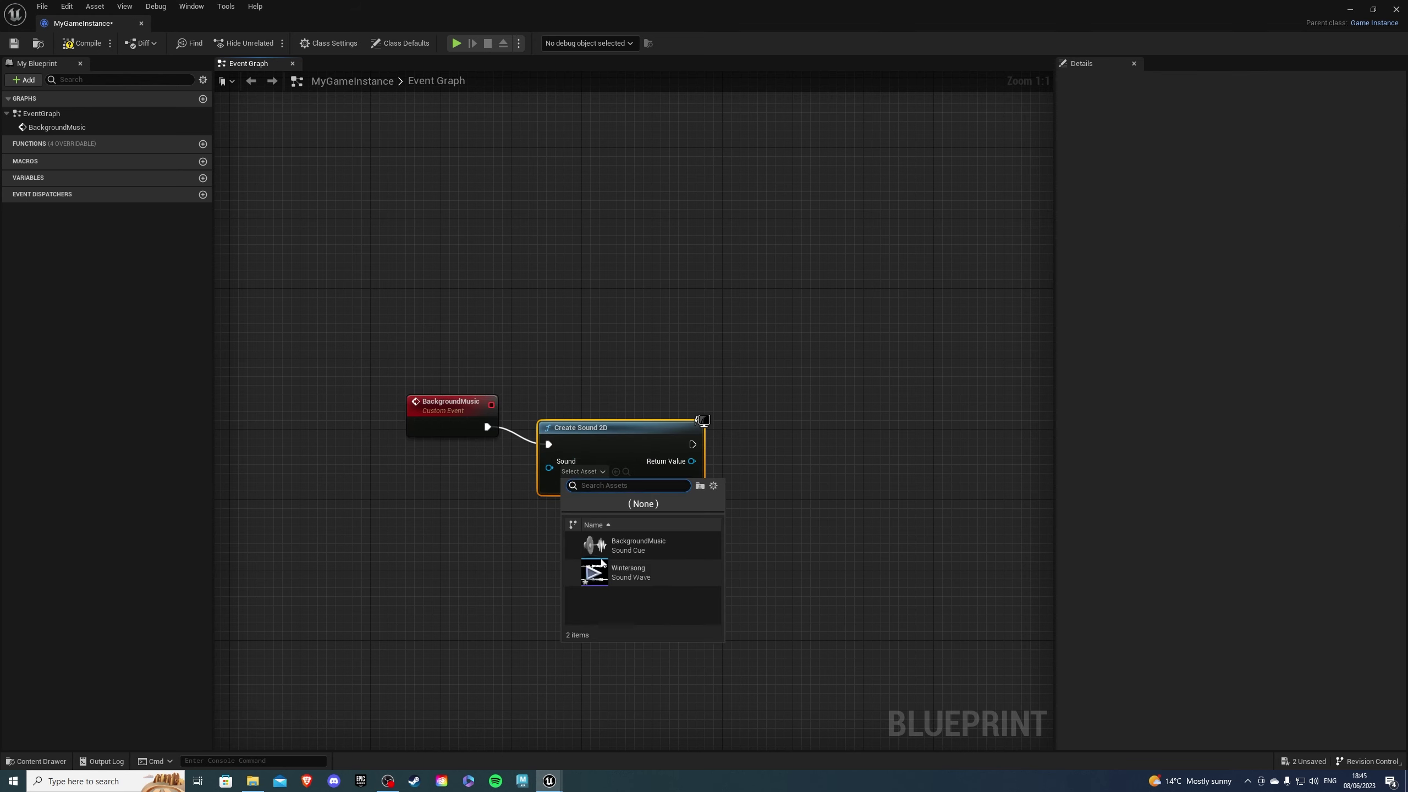
{"action": "left_click", "coordinate": [653, 542]}
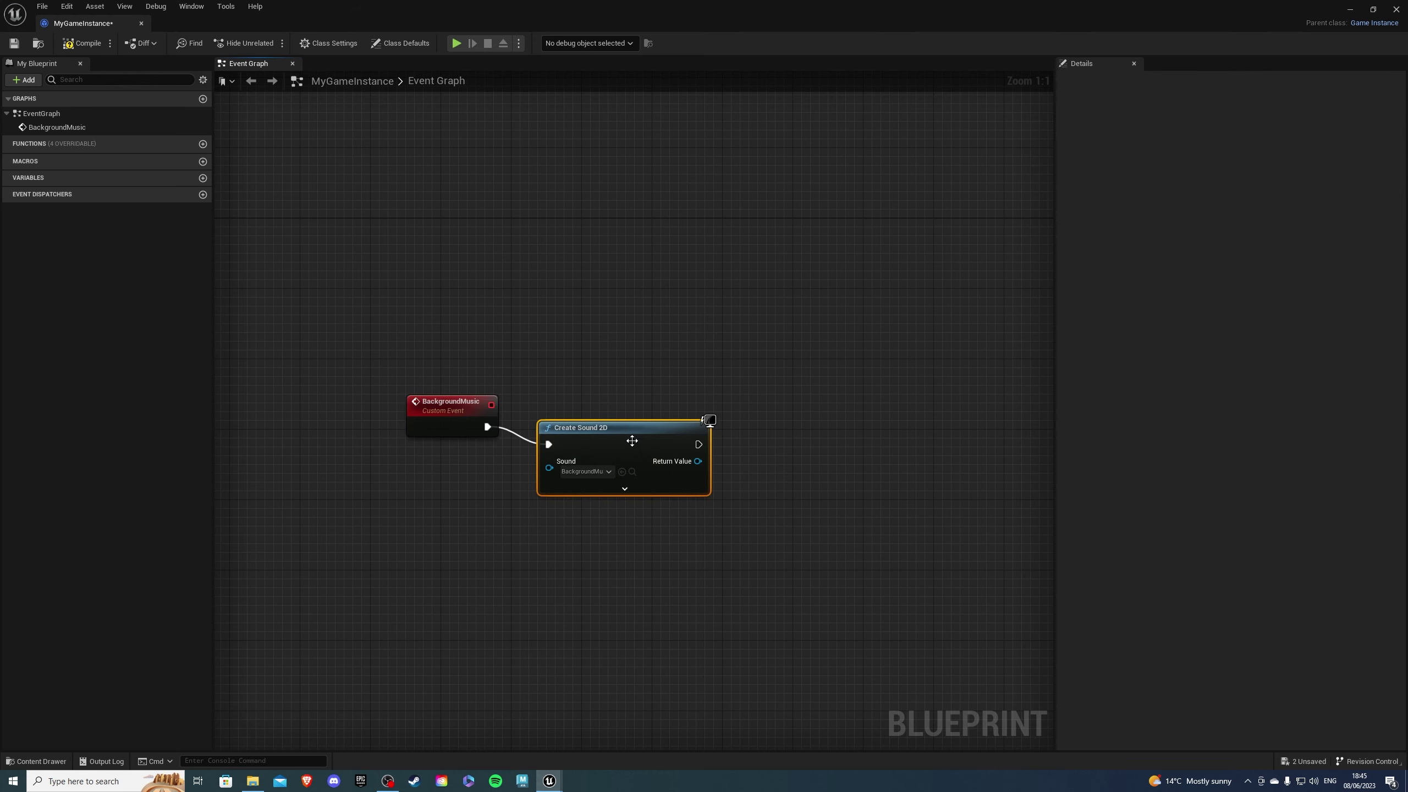
{"action": "key", "text": "q"}
Add a Play node on the created sound's Return Value and save the blueprint
{"action": "right_click_drag", "start_coordinate": [736, 459], "coordinate": [604, 458]}
{"action": "left_click_drag", "start_coordinate": [574, 443], "coordinate": [619, 441]}
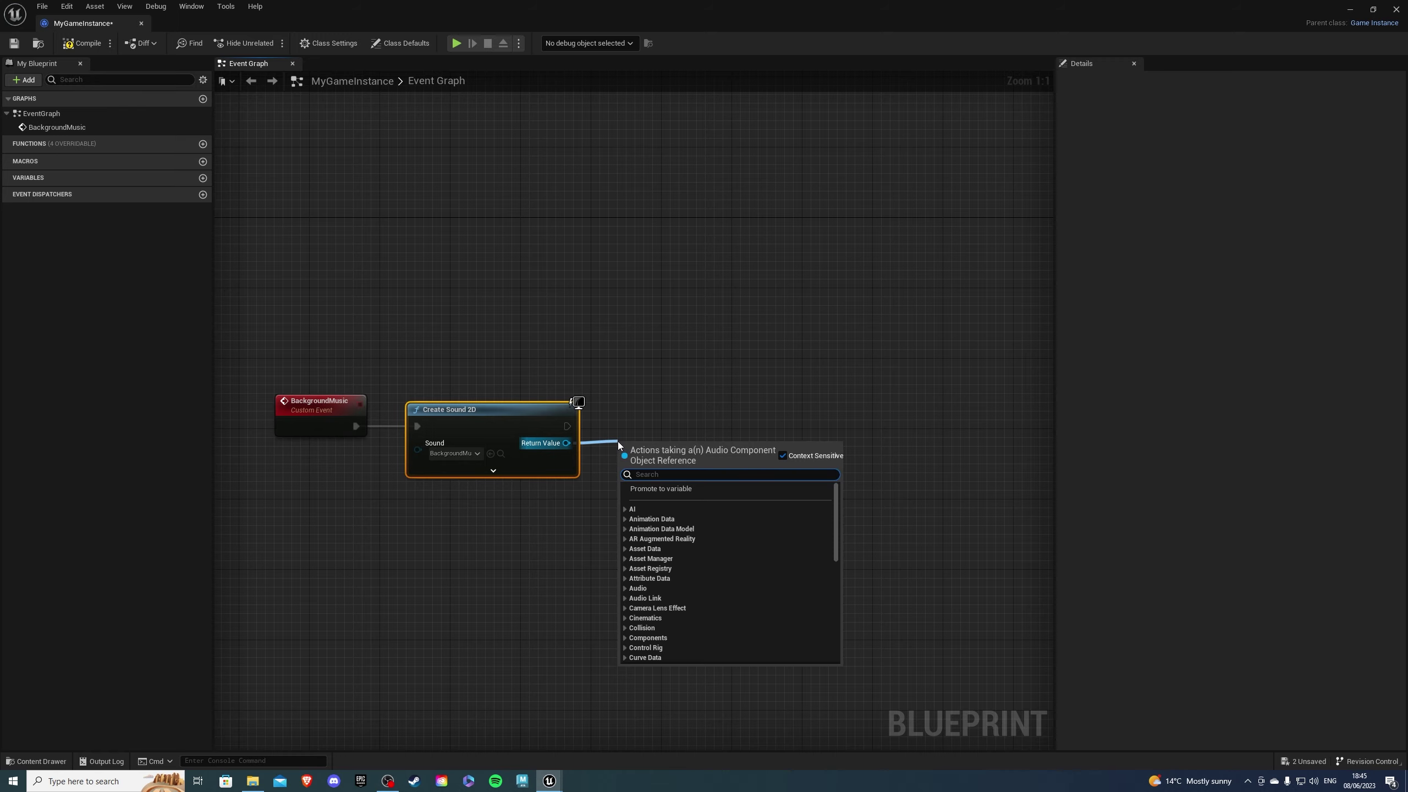
{"action": "type", "text": "play"}
{"action": "key", "text": "Return"}
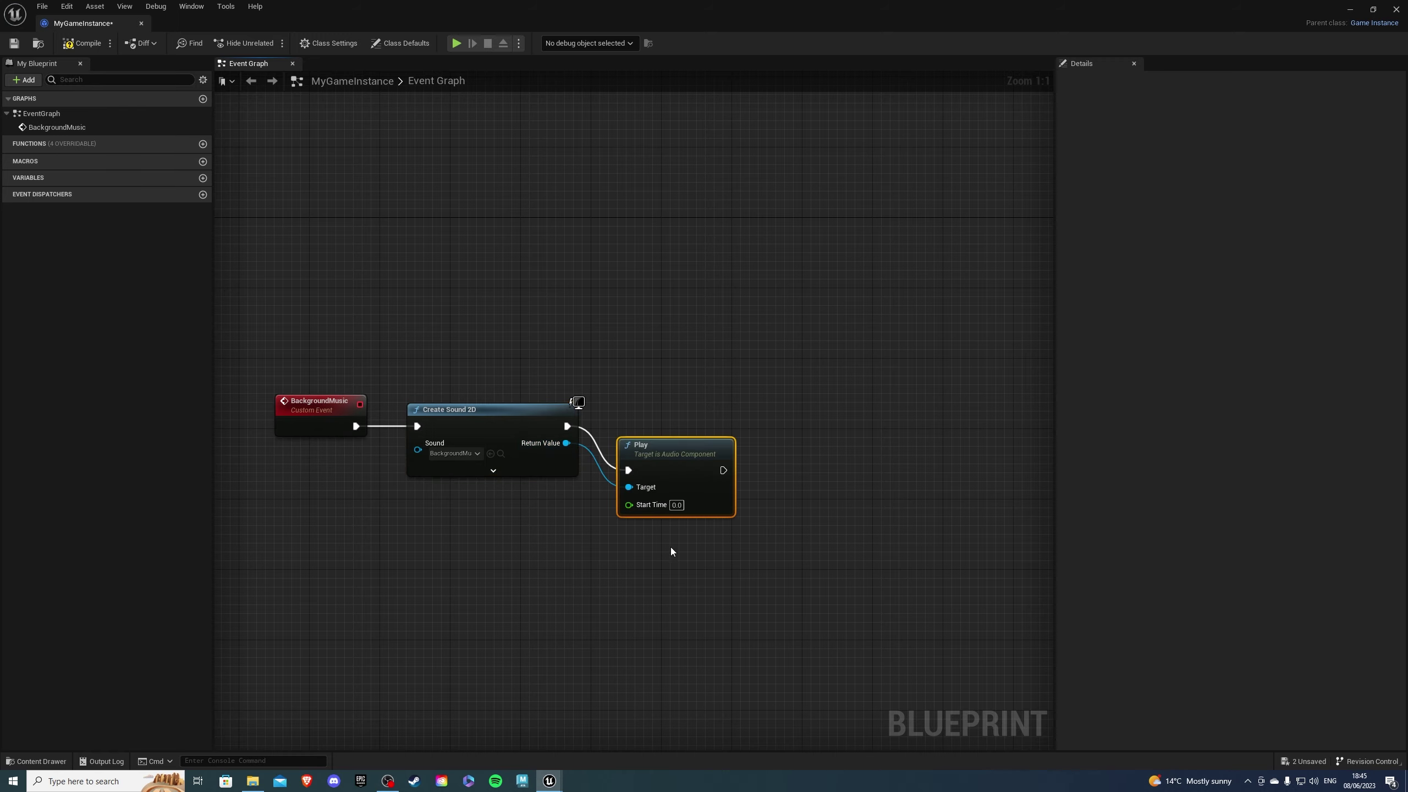
{"action": "right_click_drag", "start_coordinate": [517, 513], "coordinate": [708, 444]}
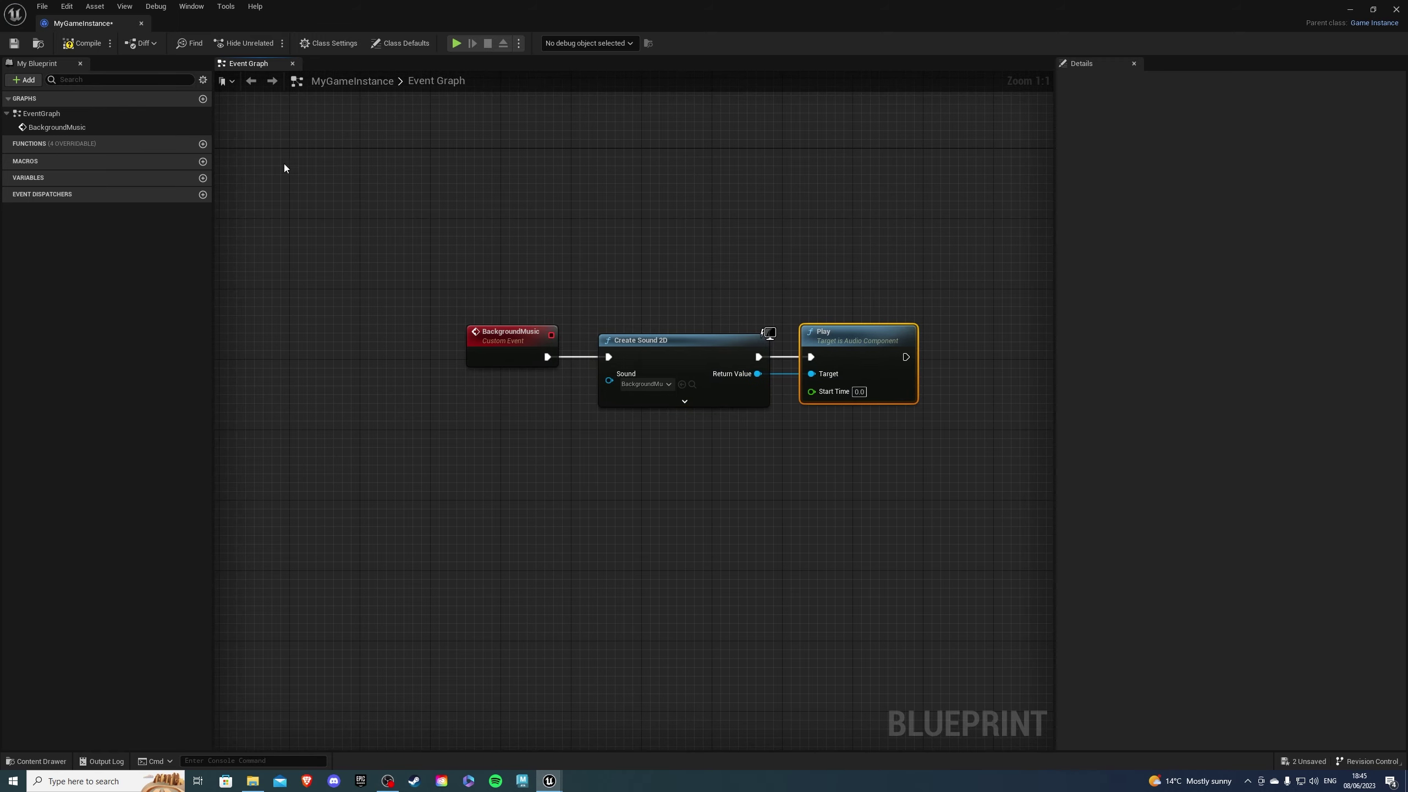
{"action": "left_click", "coordinate": [14, 44]}
Close MyGameInstance and set Maps & Modes Game Instance Class to MyGameInstance
{"action": "left_click", "coordinate": [141, 23]}
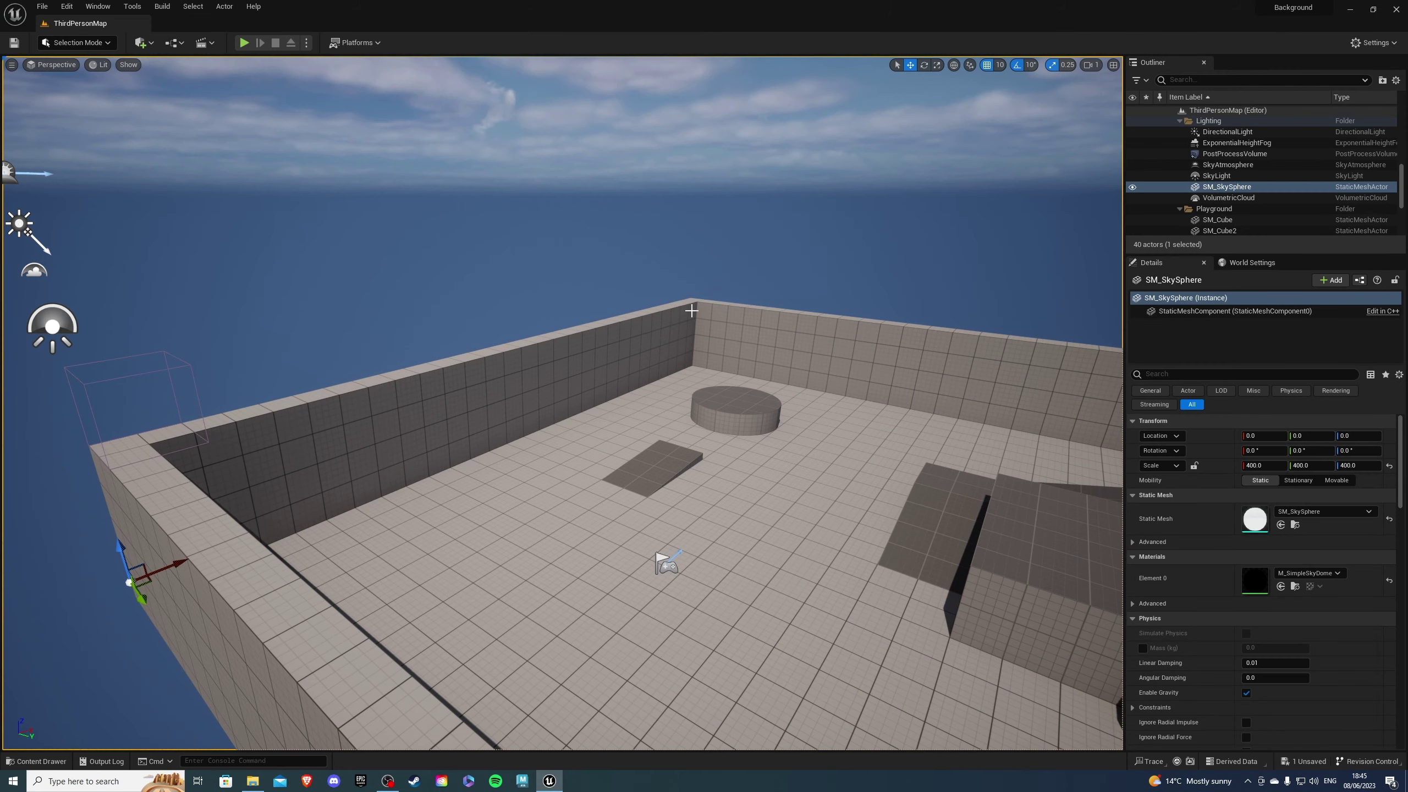
{"action": "left_click", "coordinate": [1374, 43]}
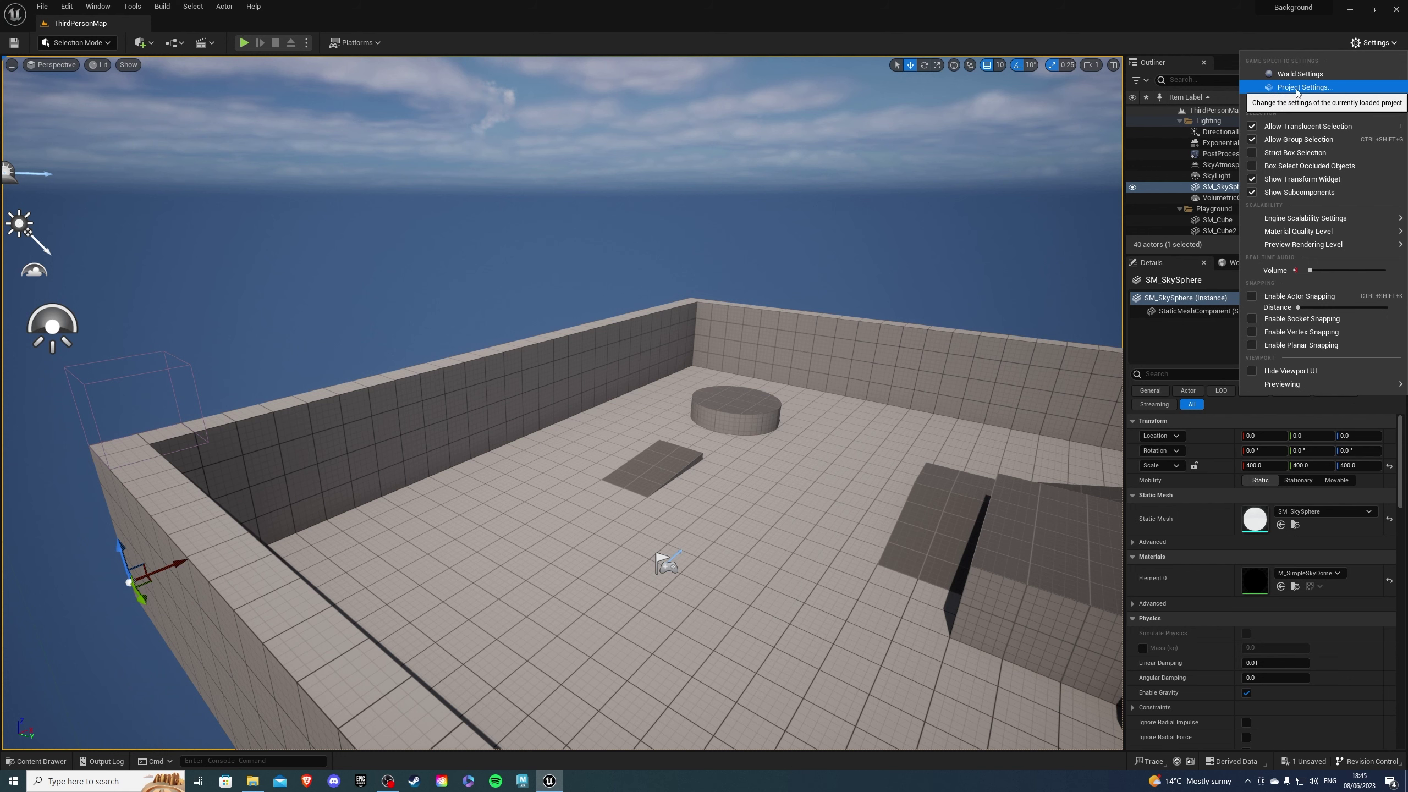
{"action": "left_click", "coordinate": [1293, 88]}
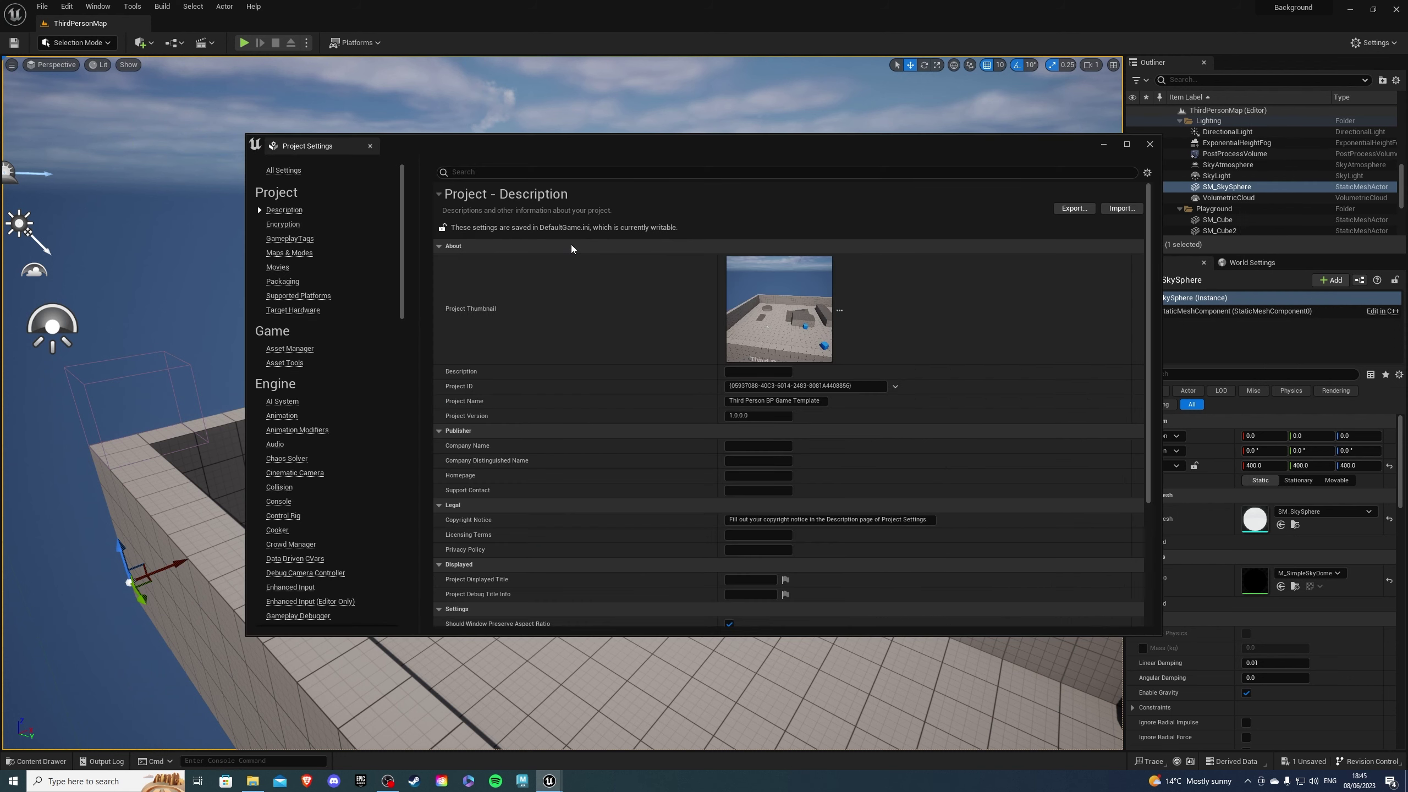
{"action": "left_click", "coordinate": [288, 254]}
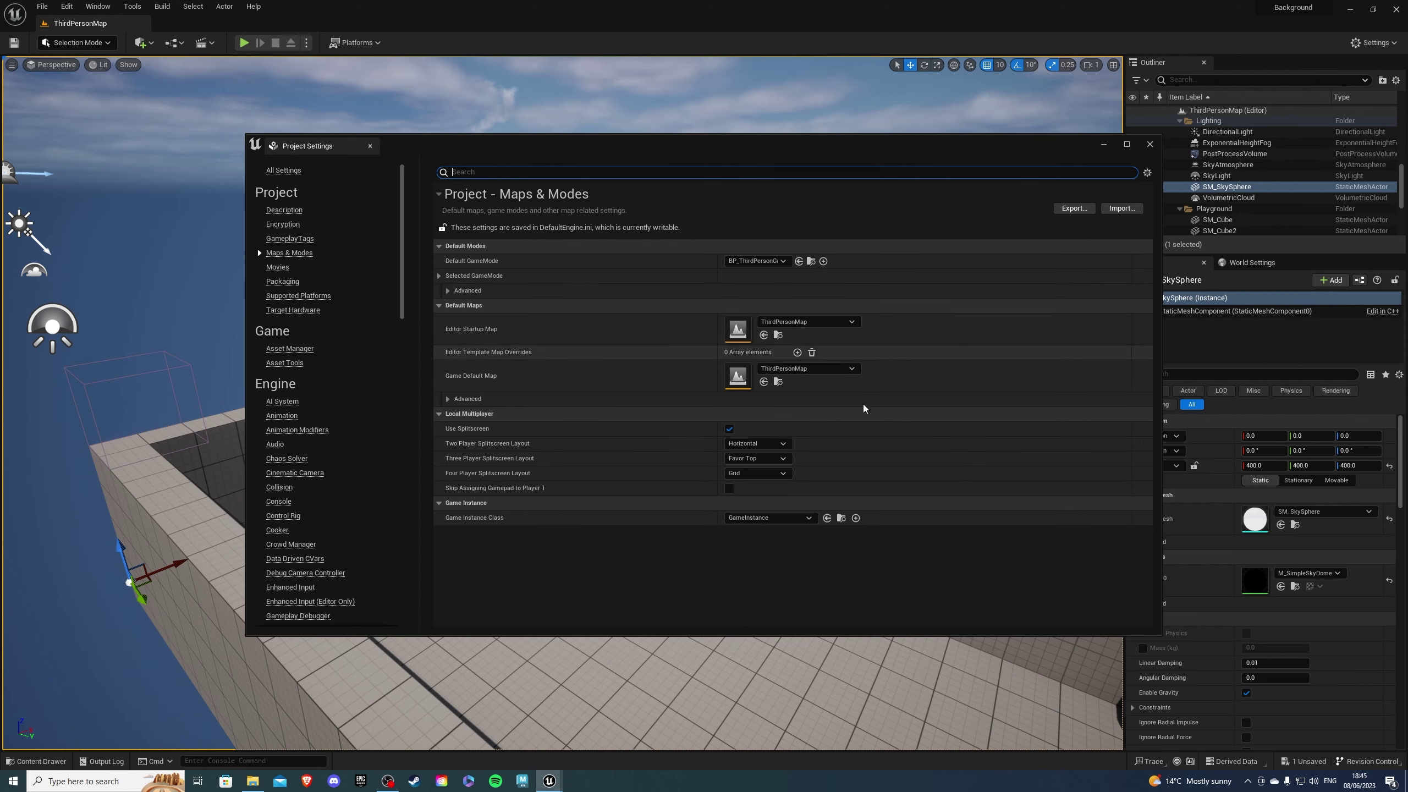
{"action": "left_click", "coordinate": [772, 520]}
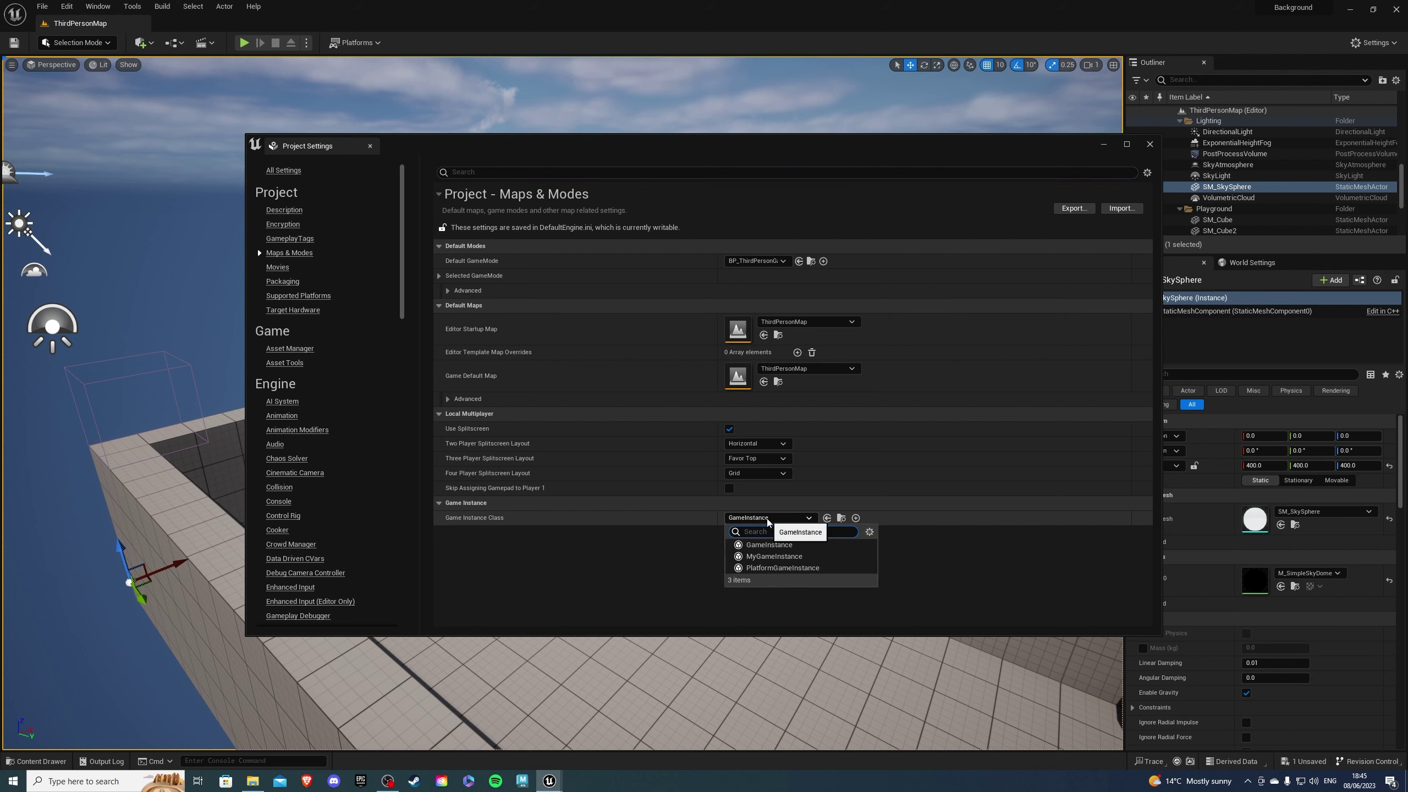
{"action": "left_click", "coordinate": [772, 563]}
{"action": "left_click", "coordinate": [1149, 144]}
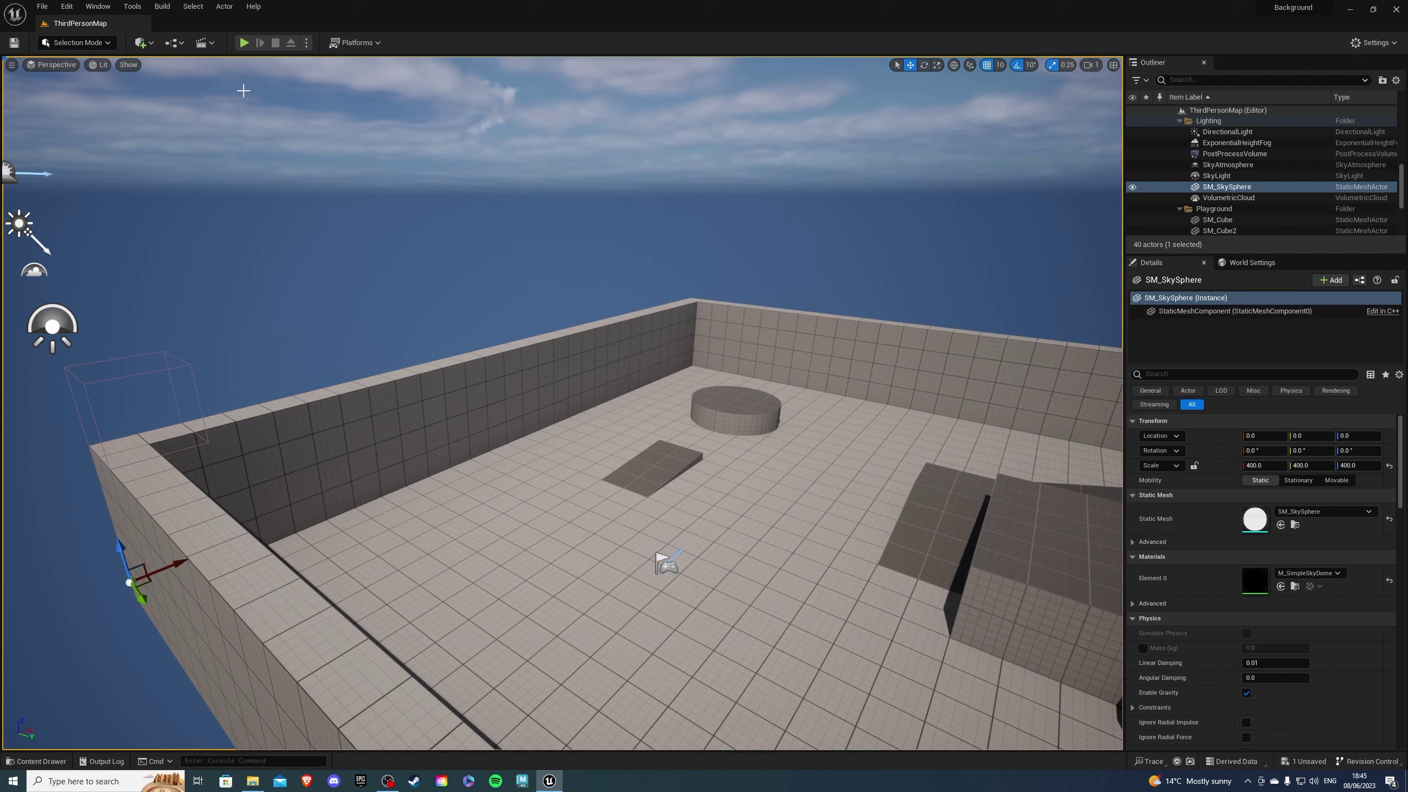
In the level blueprint, add Event BeginPlay wired to Cast To MyGameInstance
{"action": "left_click", "coordinate": [181, 47]}
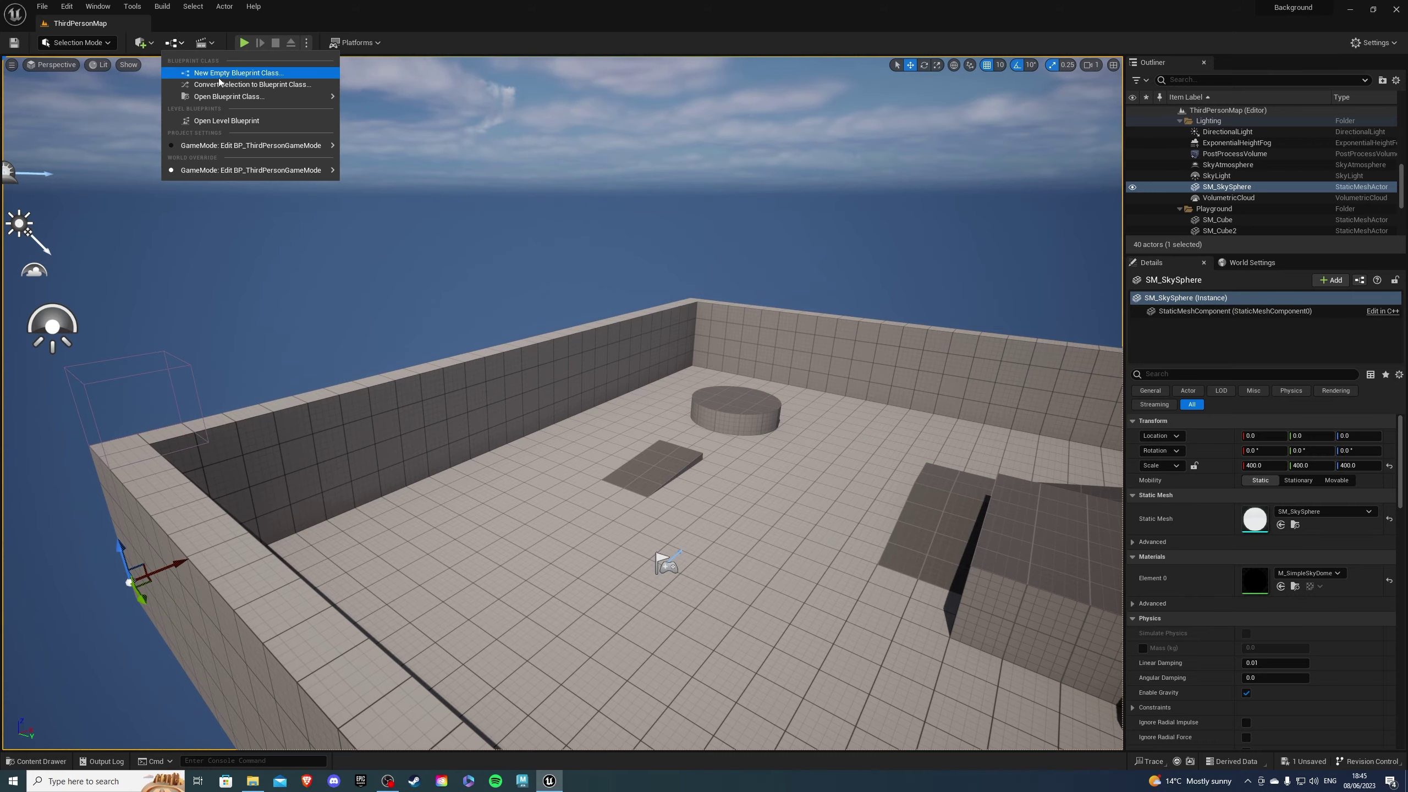
{"action": "left_click", "coordinate": [210, 122]}
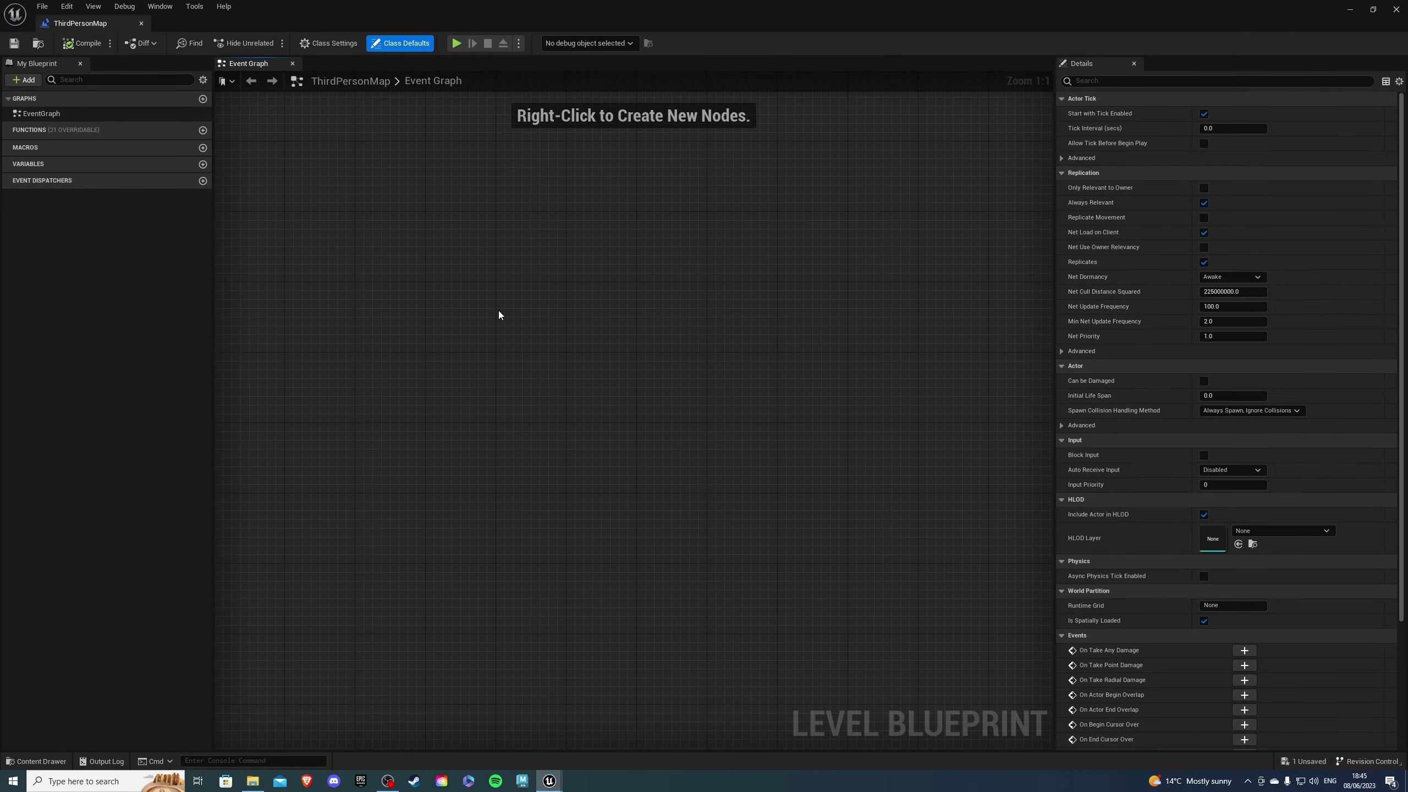
{"action": "right_click", "coordinate": [498, 315]}
{"action": "type", "text": "begin"}
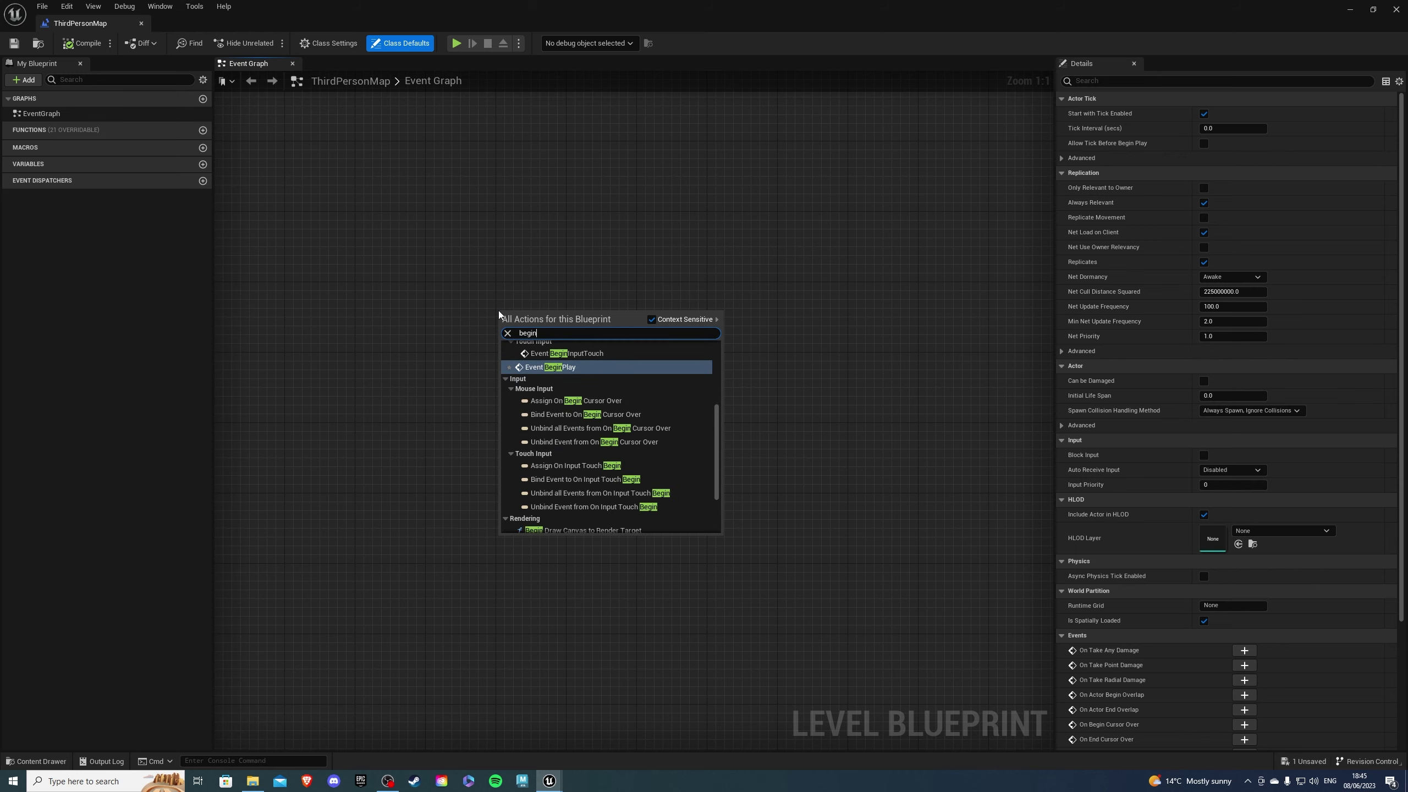
{"action": "left_click", "coordinate": [544, 368]}
{"action": "mouse_move", "coordinate": [539, 321]}
{"action": "left_mouse_down"}
{"action": "mouse_move", "coordinate": [420, 365]}
{"action": "mouse_move", "coordinate": [538, 376]}
{"action": "left_mouse_up"}
{"action": "type", "text": "cas"}
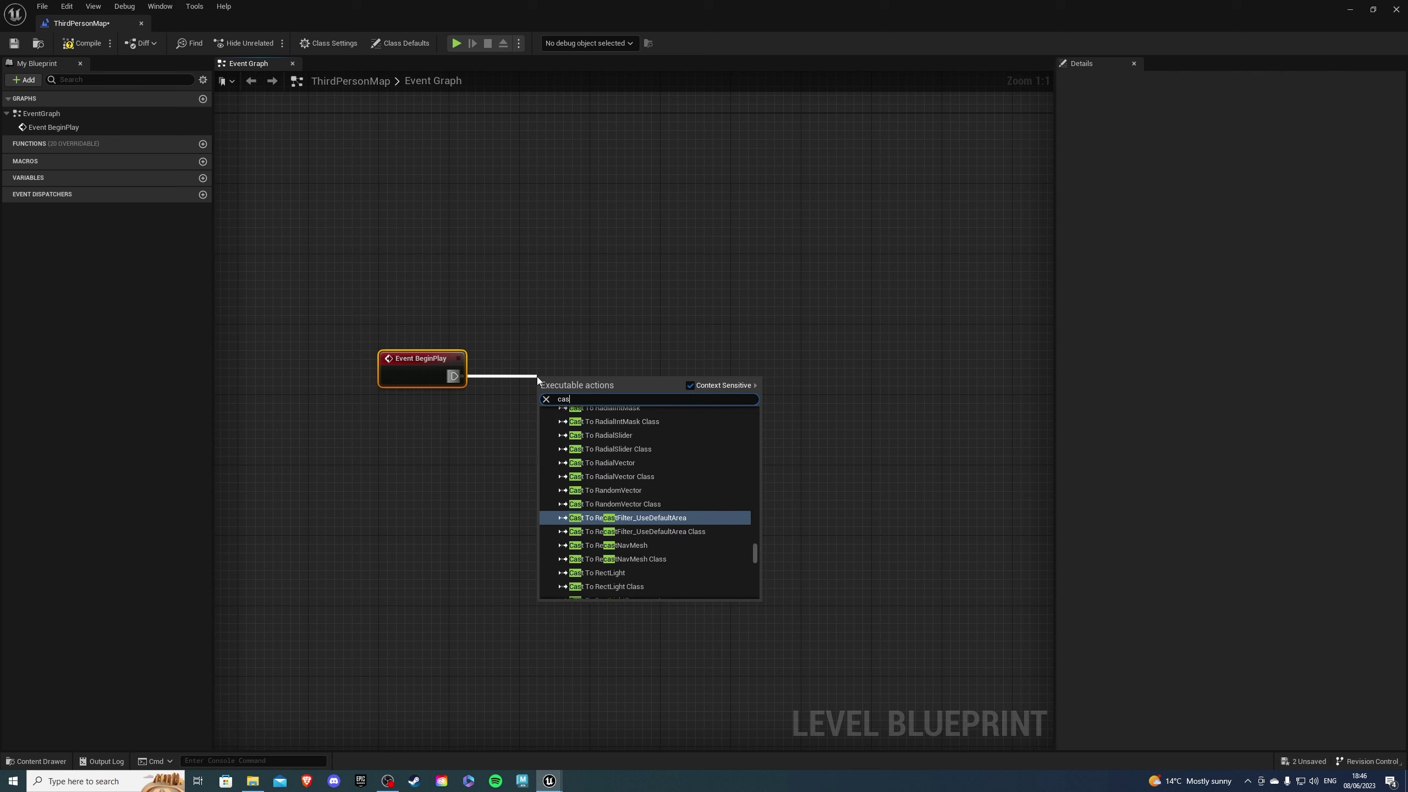
{"action": "type", "text": "t tothird"}
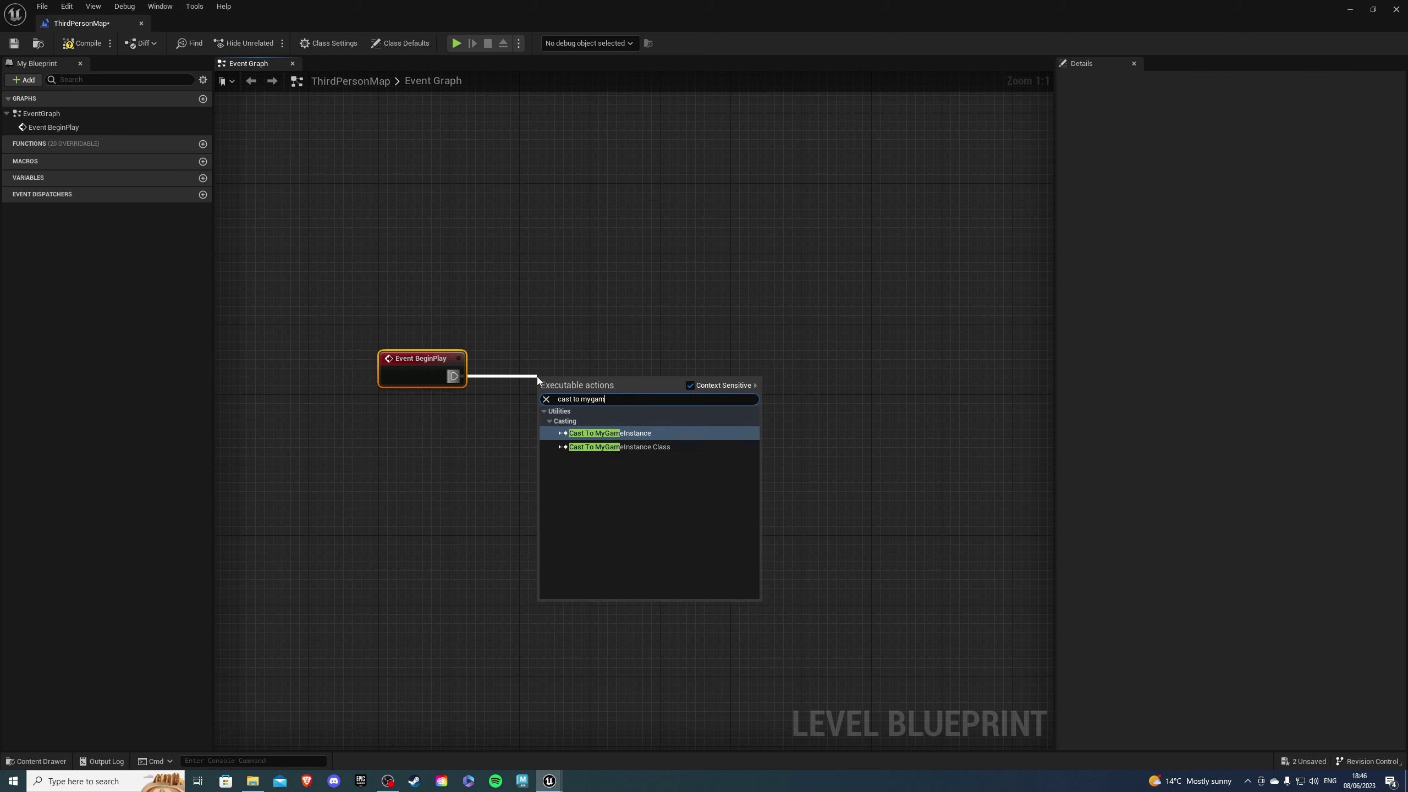
{"action": "left_click", "coordinate": [591, 434]}
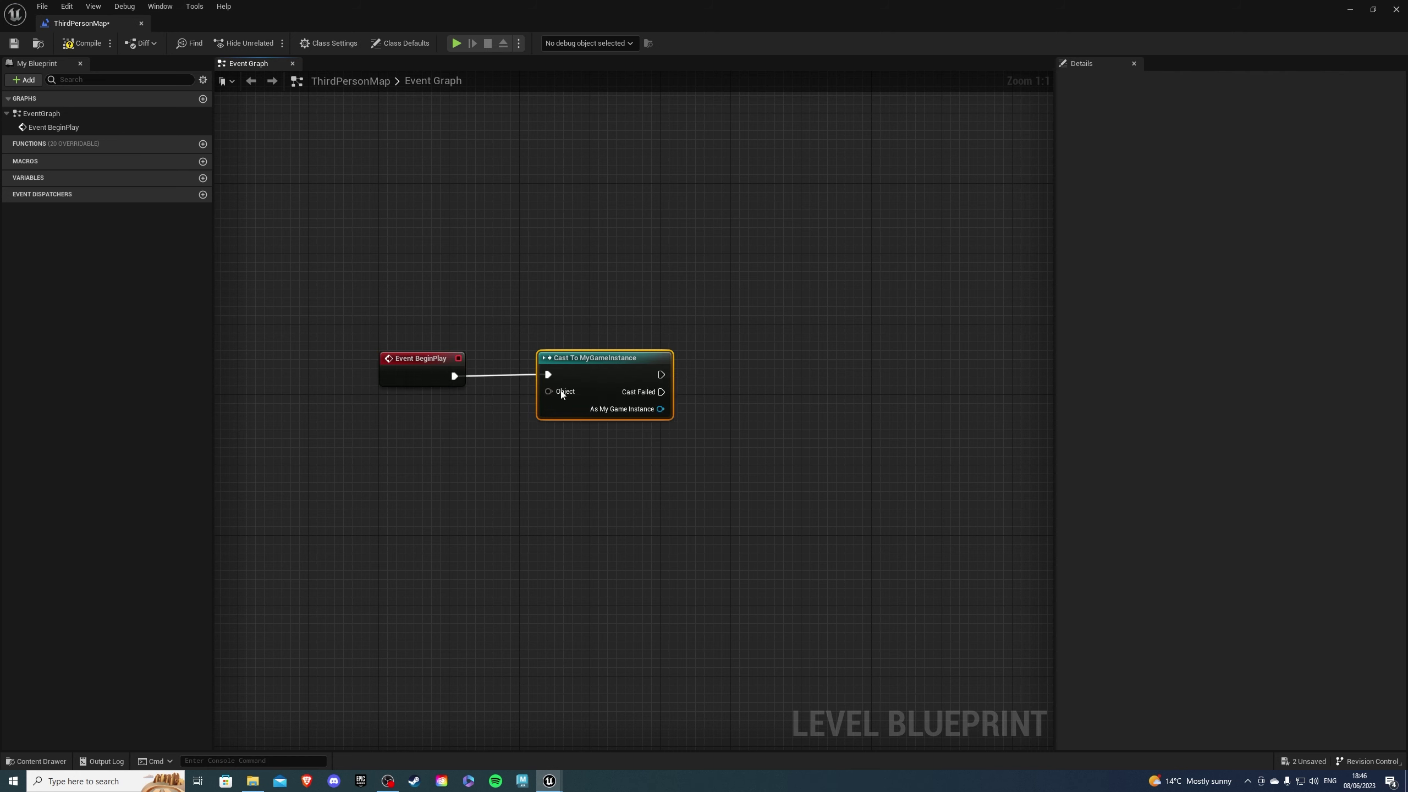
Feed Get Game Instance into the cast, call Background Music, and compile
{"action": "left_click_drag", "start_coordinate": [548, 391], "coordinate": [475, 425]}
{"action": "type", "text": "ge"}
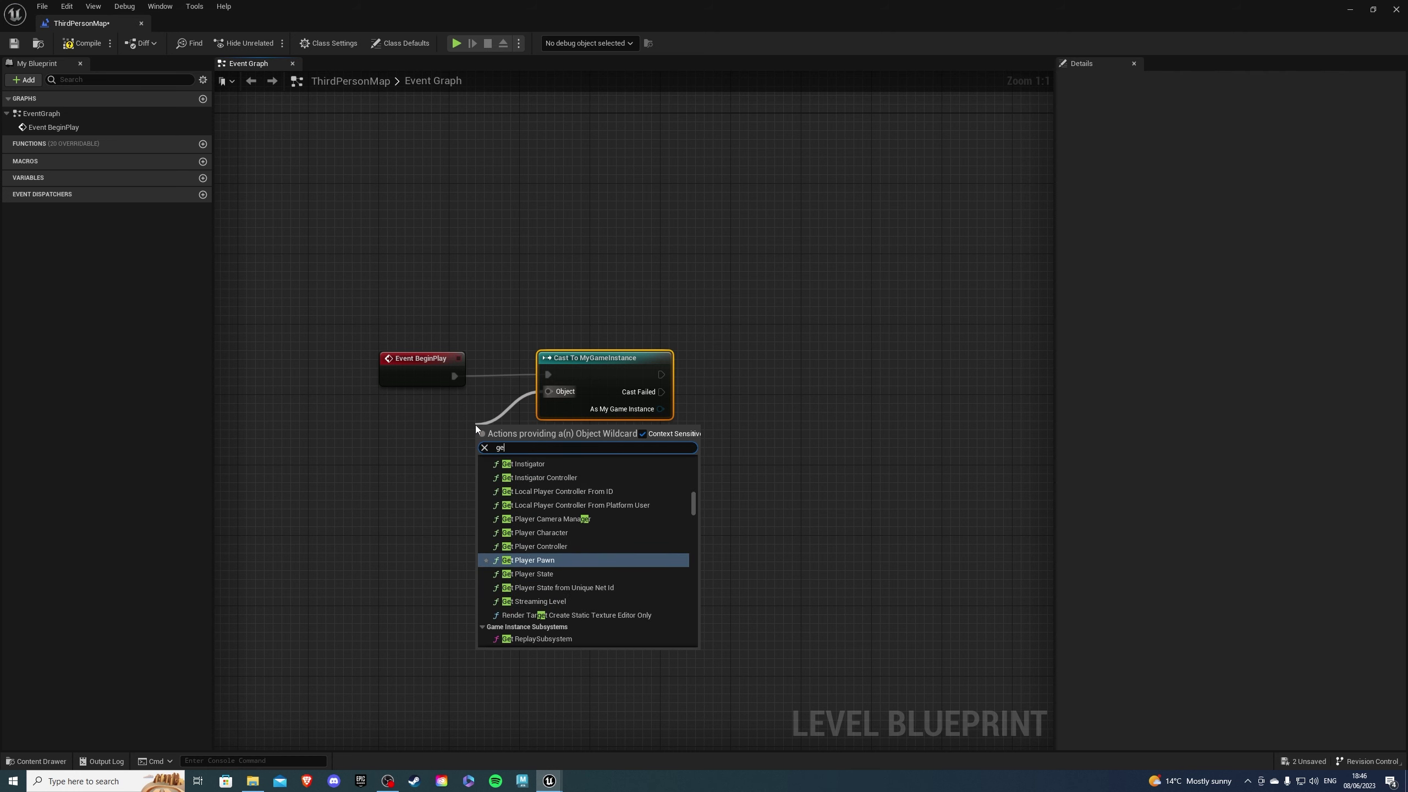
{"action": "type", "text": "t game in"}
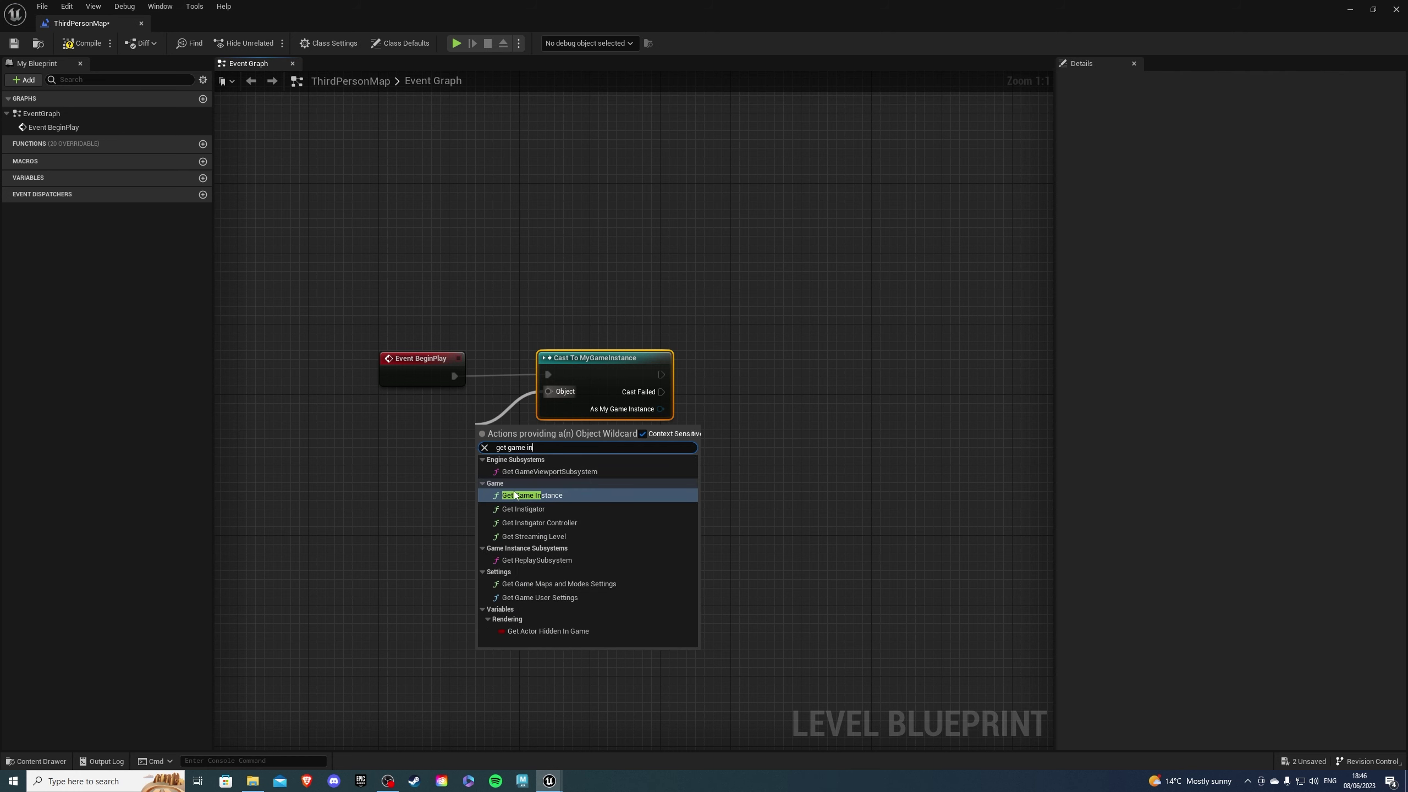
{"action": "left_click", "coordinate": [515, 497]}
{"action": "left_click_drag", "start_coordinate": [518, 432], "coordinate": [439, 415]}
{"action": "right_click_drag", "start_coordinate": [664, 419], "coordinate": [514, 443]}
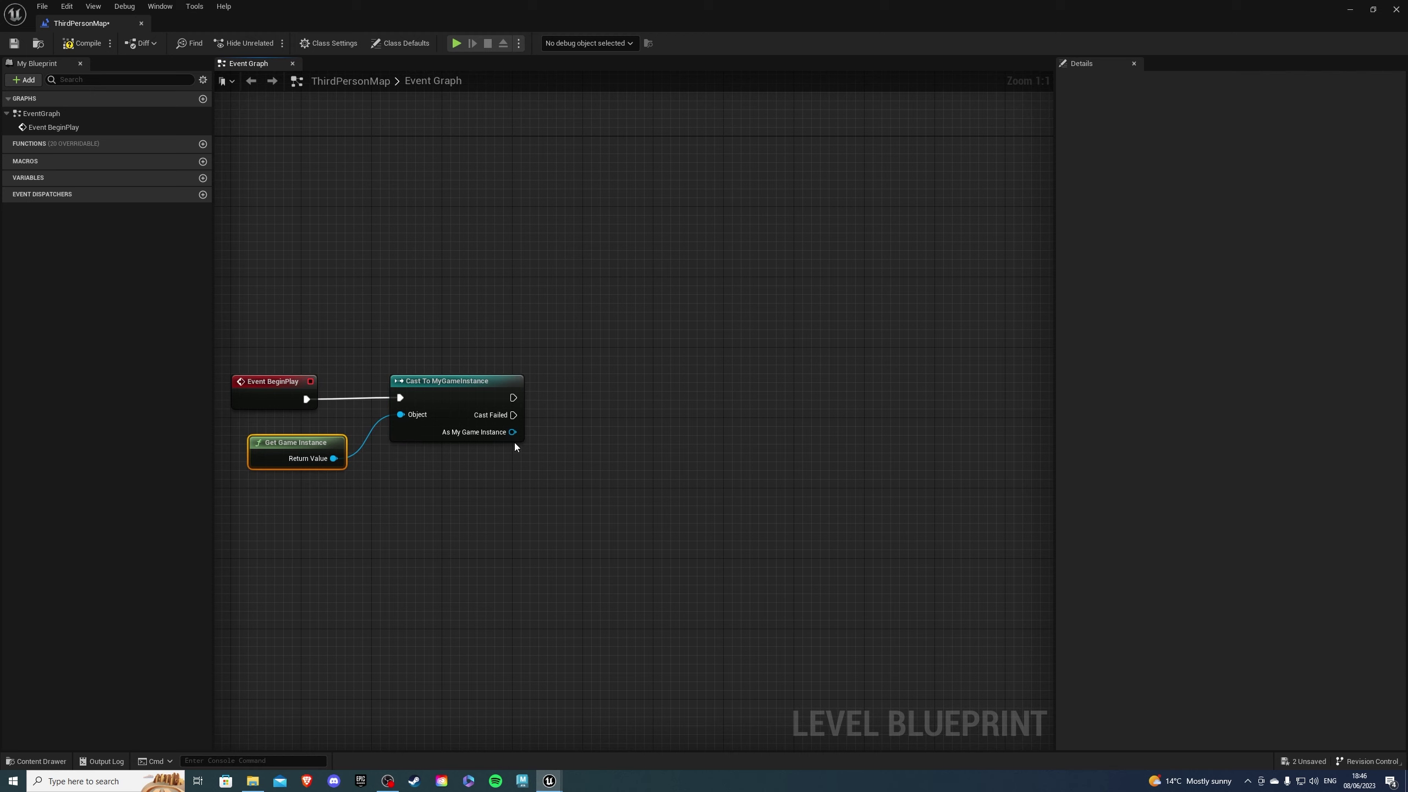
{"action": "left_click_drag", "start_coordinate": [513, 432], "coordinate": [560, 443]}
{"action": "type", "text": "back"}
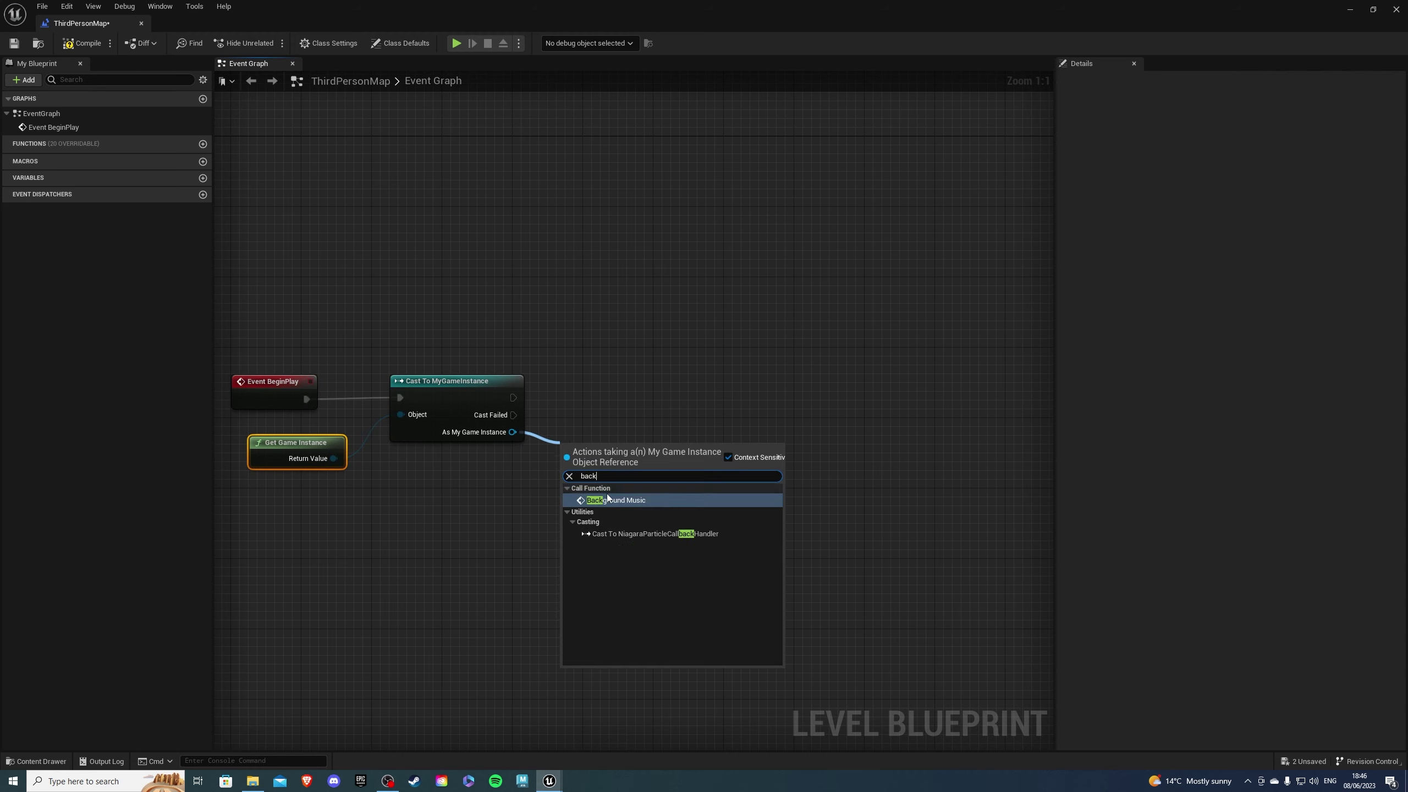
{"action": "left_click", "coordinate": [612, 499]}
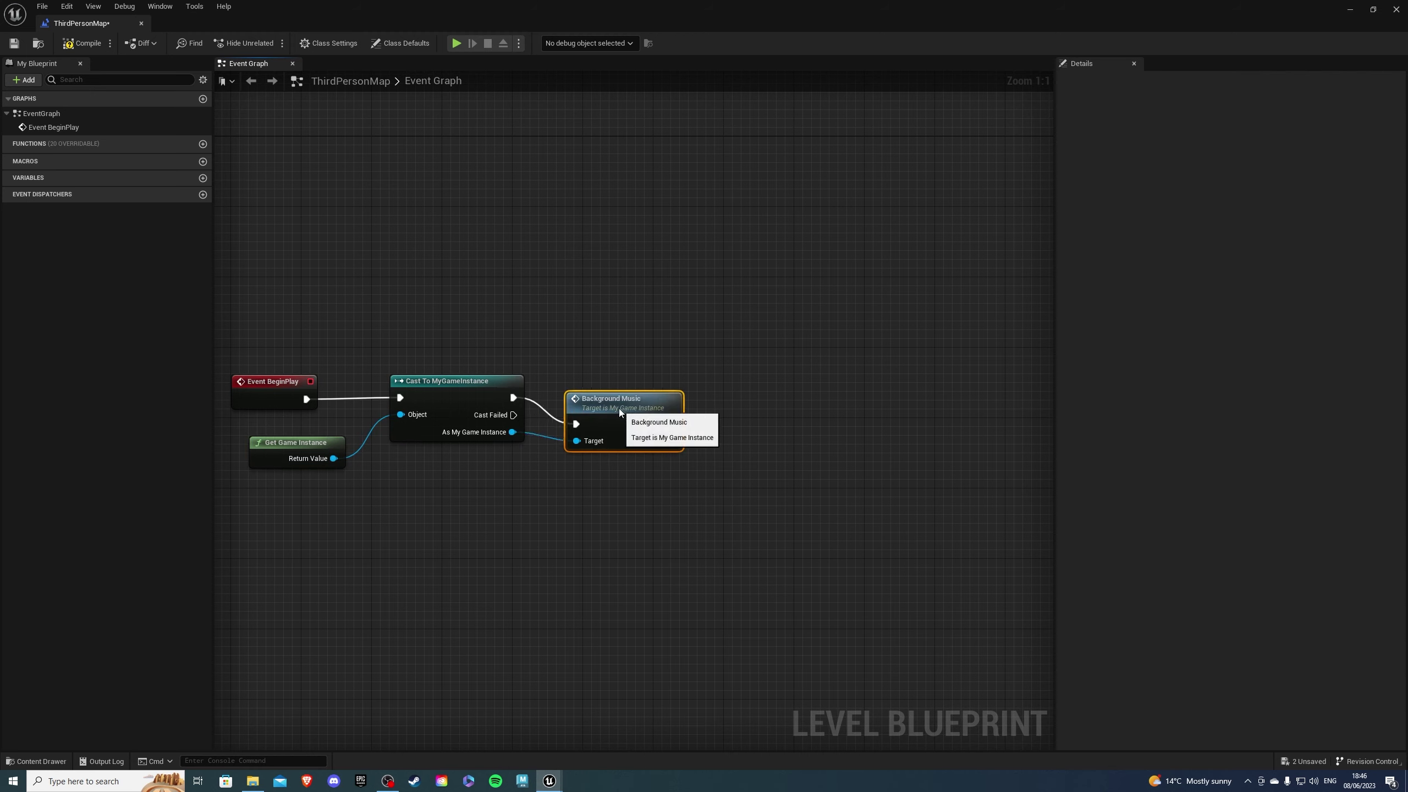
{"action": "right_click_drag", "start_coordinate": [392, 305], "coordinate": [571, 251]}
{"action": "left_click", "coordinate": [13, 44]}
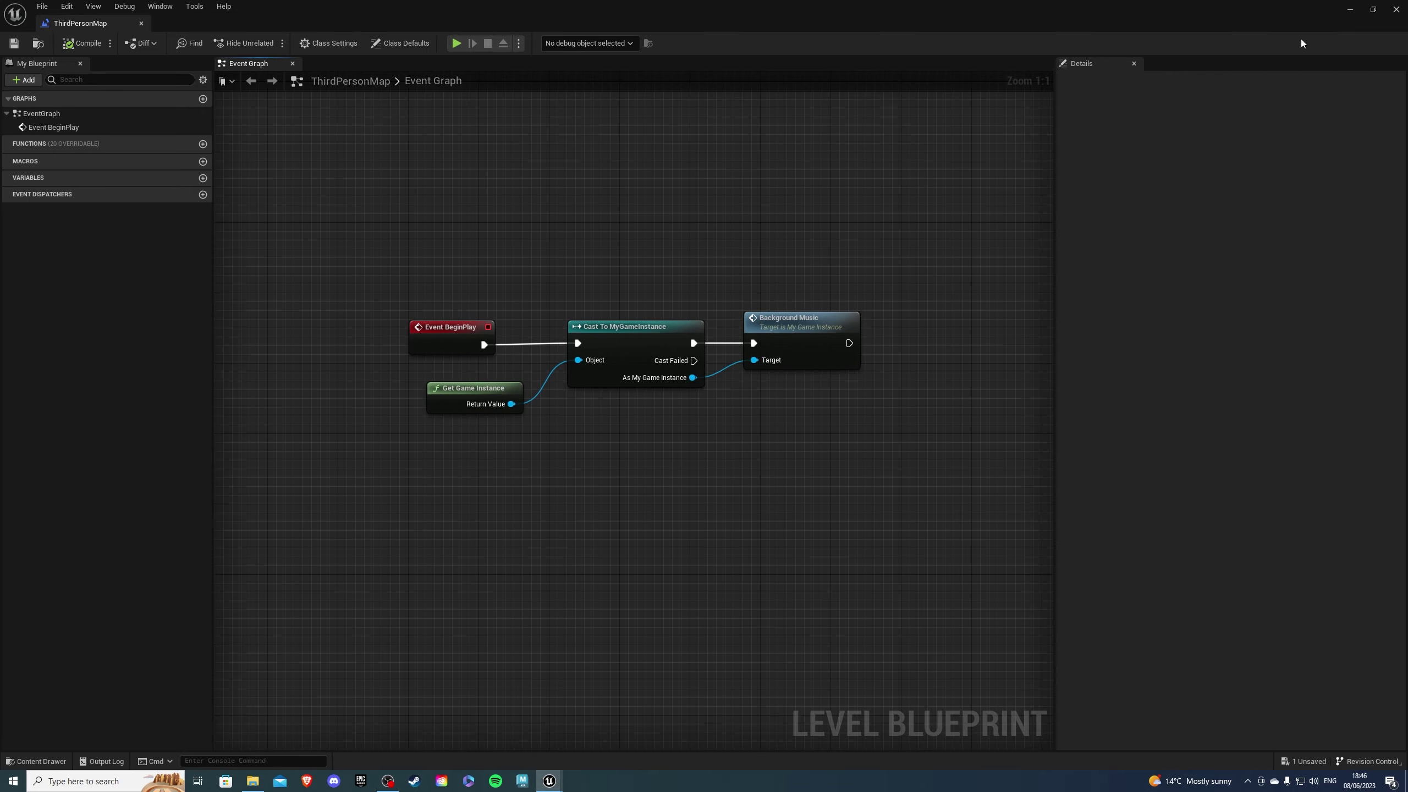
Play ThirdPersonMap, run and jump onto the cylinder, walk back, then stop with Esc
{"action": "left_click", "coordinate": [1350, 9]}
{"action": "left_click", "coordinate": [243, 43]}
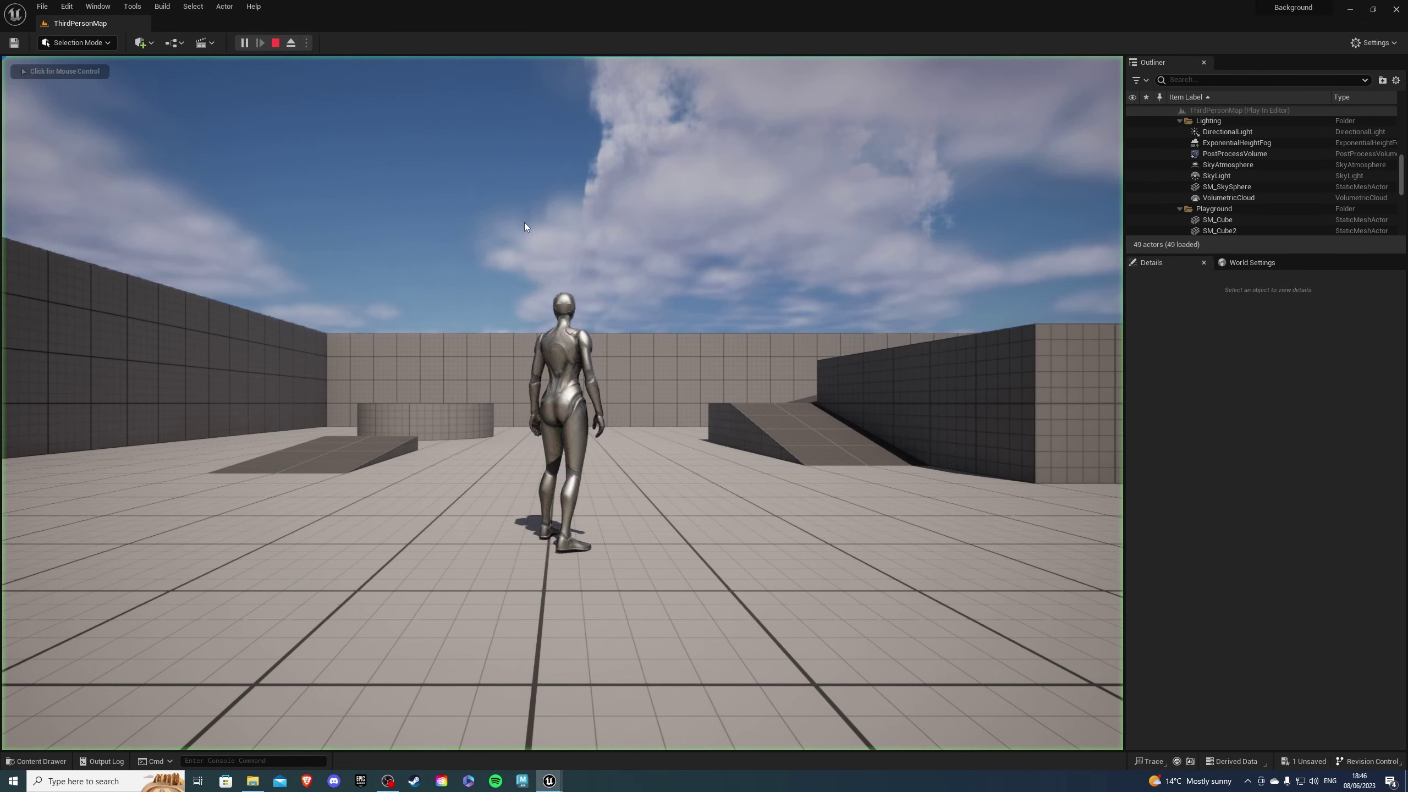
{"action": "key", "text": "w"}
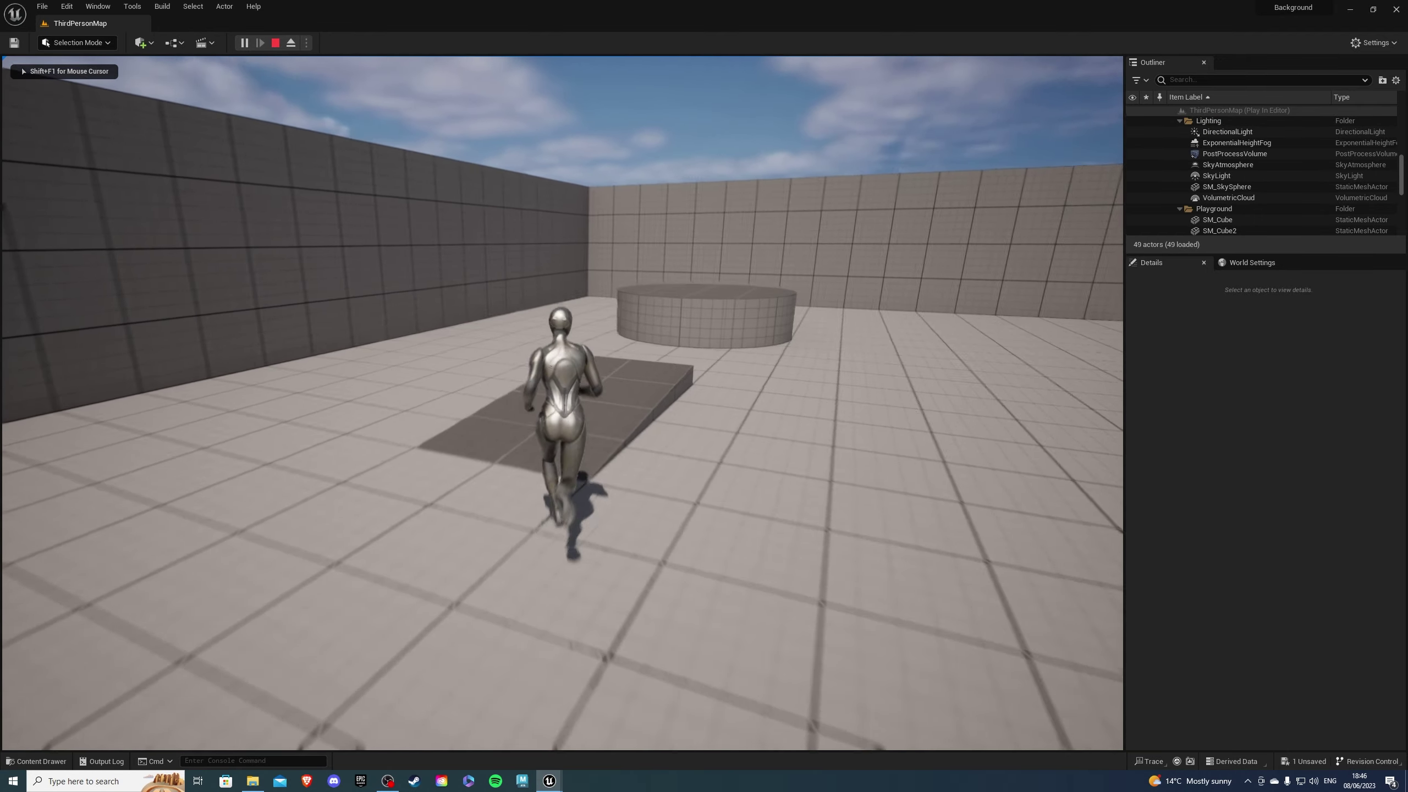
{"action": "key", "text": "space"}
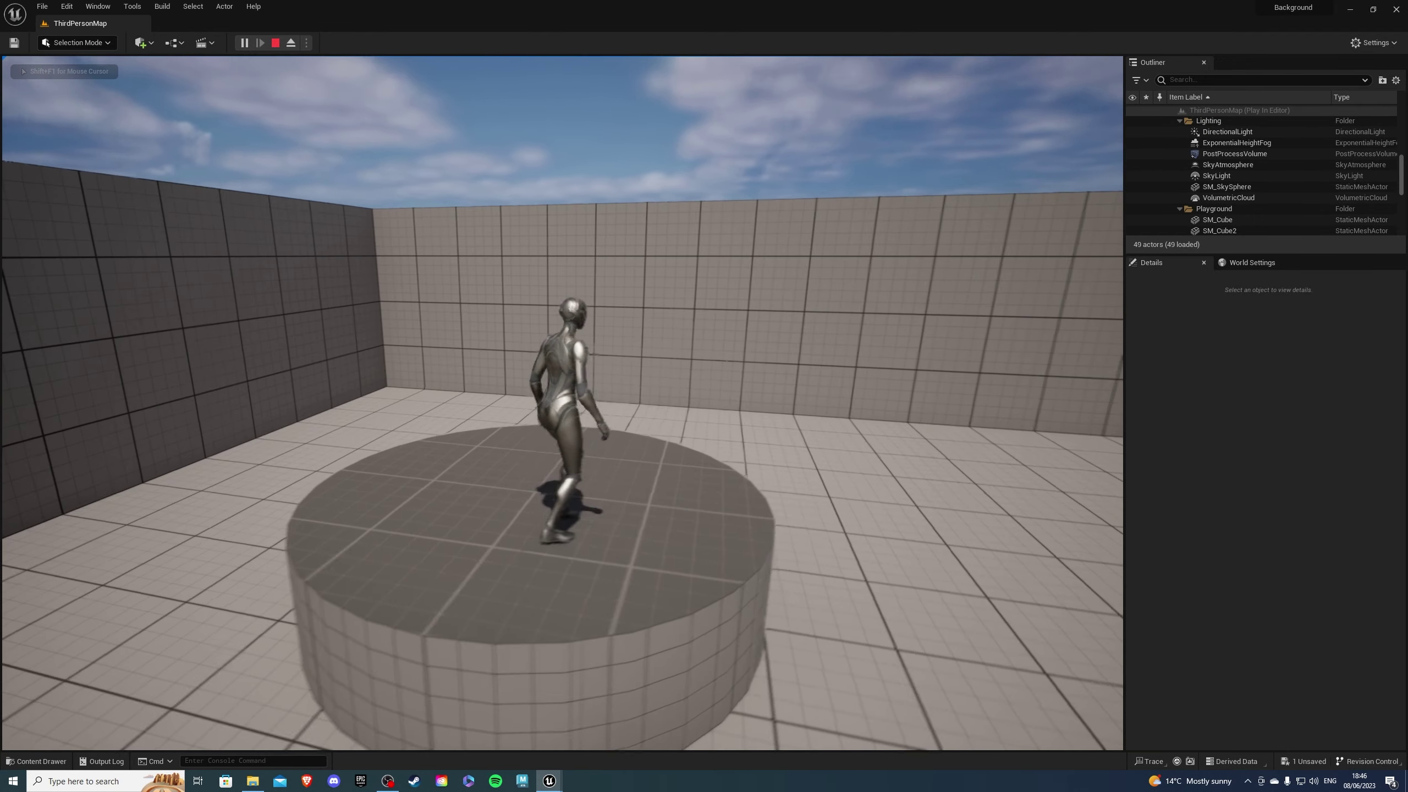
{"action": "key", "text": "s"}
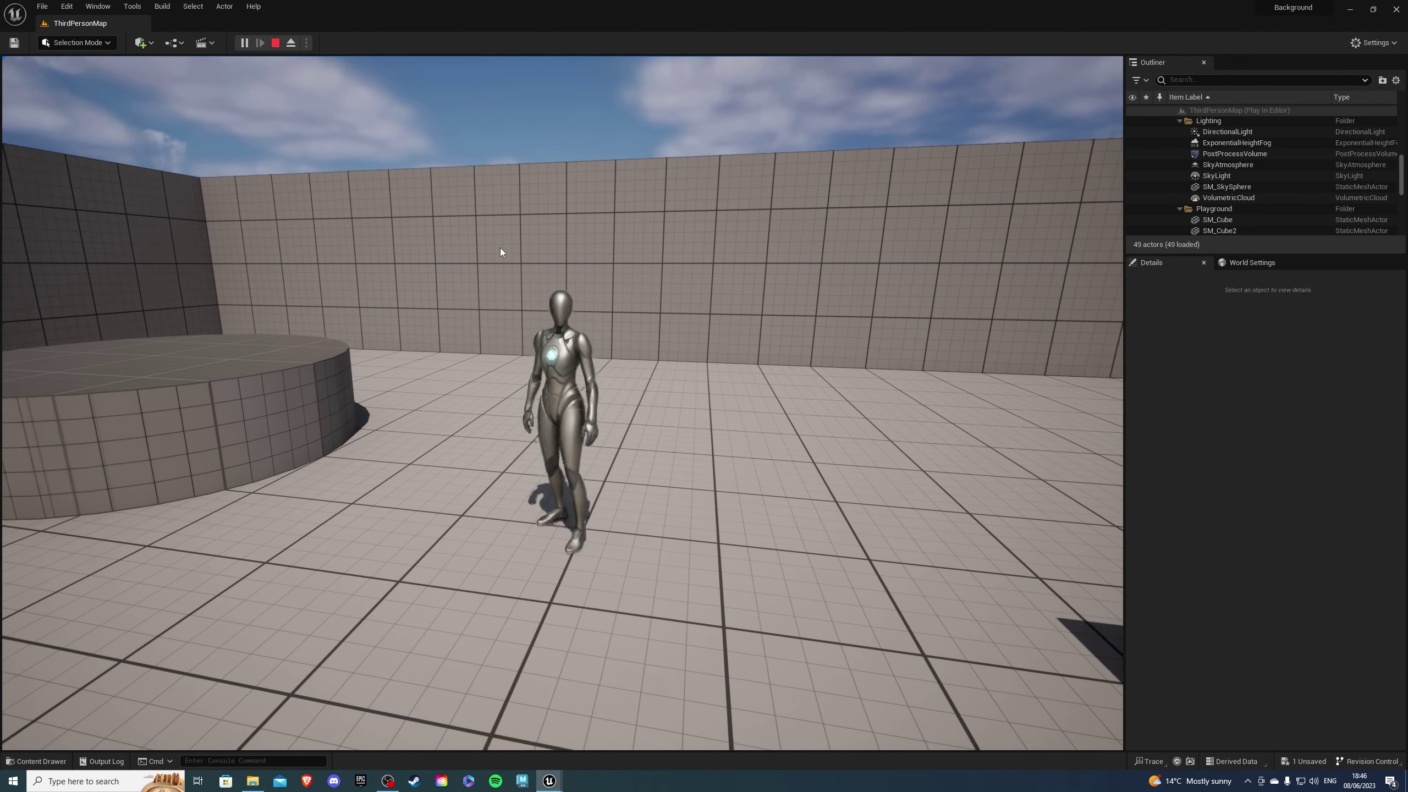
{"action": "key", "text": "Escape"}
{"action": "left_click", "coordinate": [355, 97]}
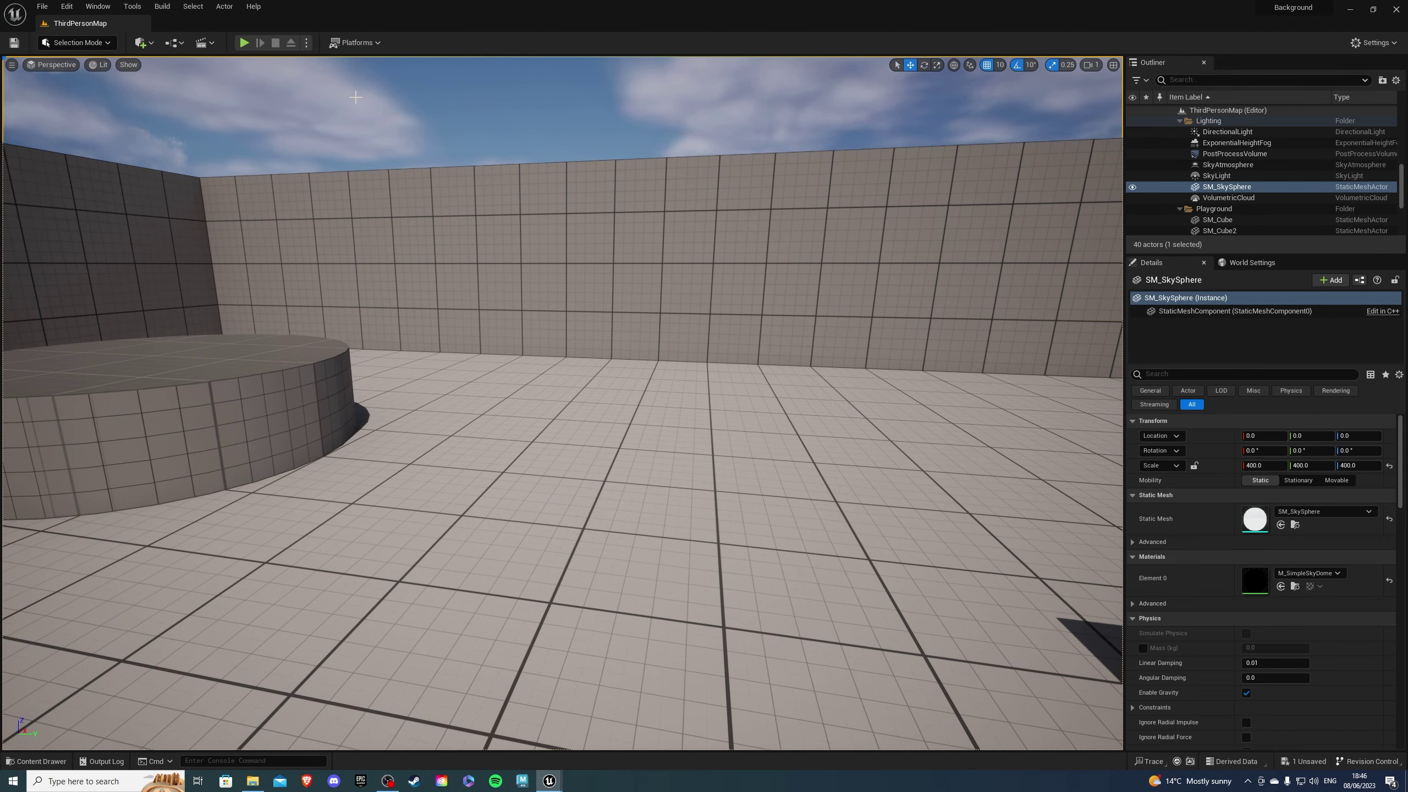